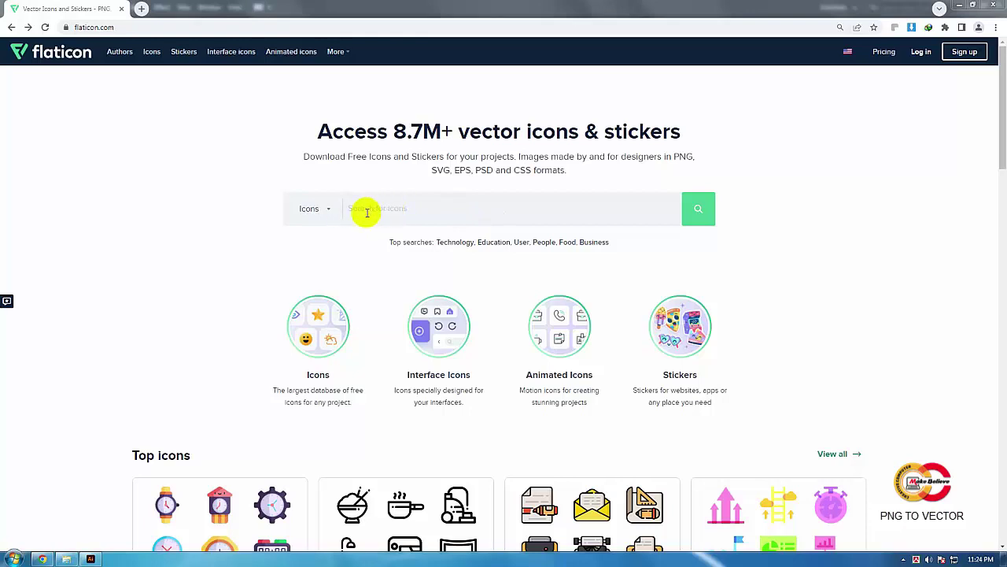
Search Flaticon for 'telephone icon' and scroll through the results.
click(382, 208)
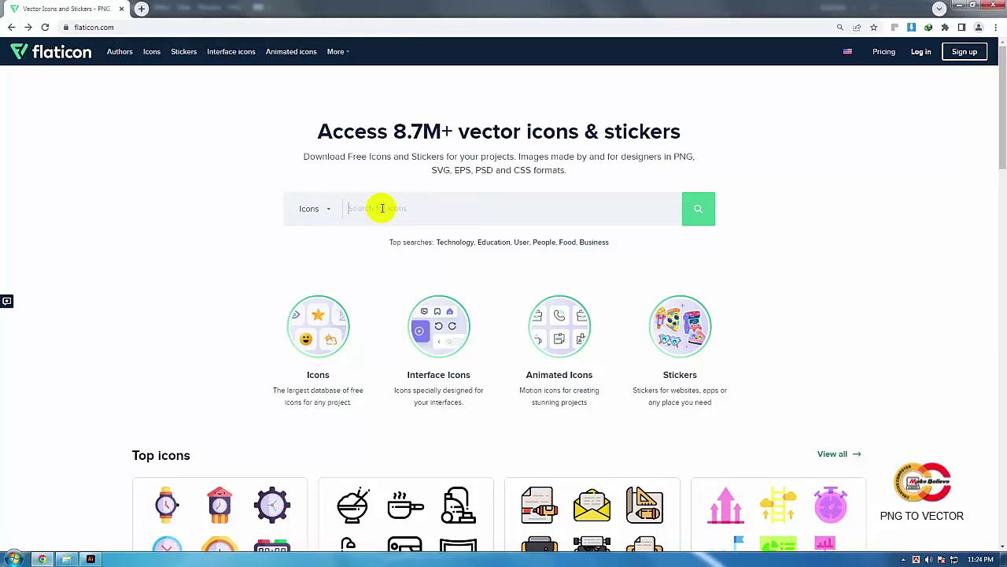
text(tele)
text(phone)
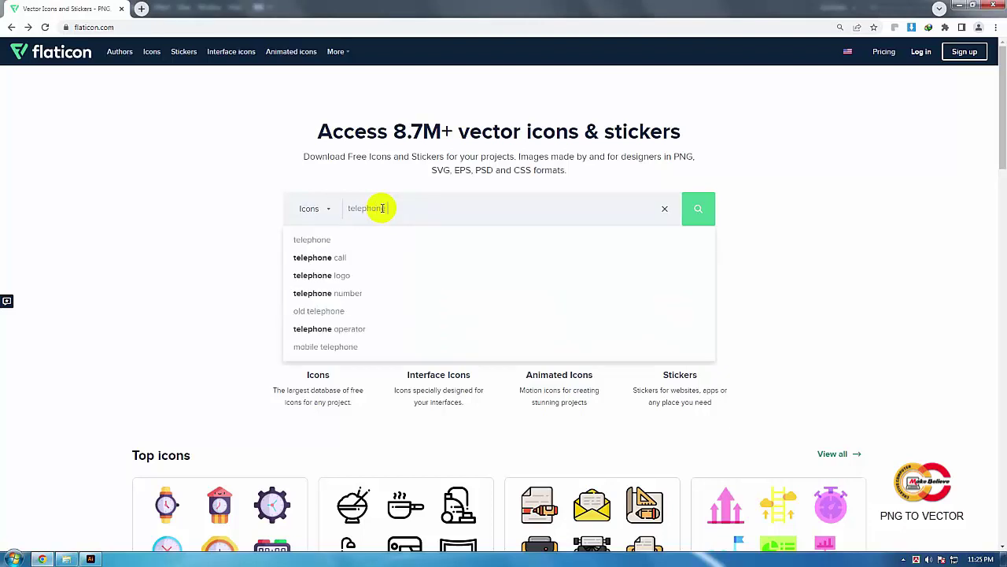
text( icon)
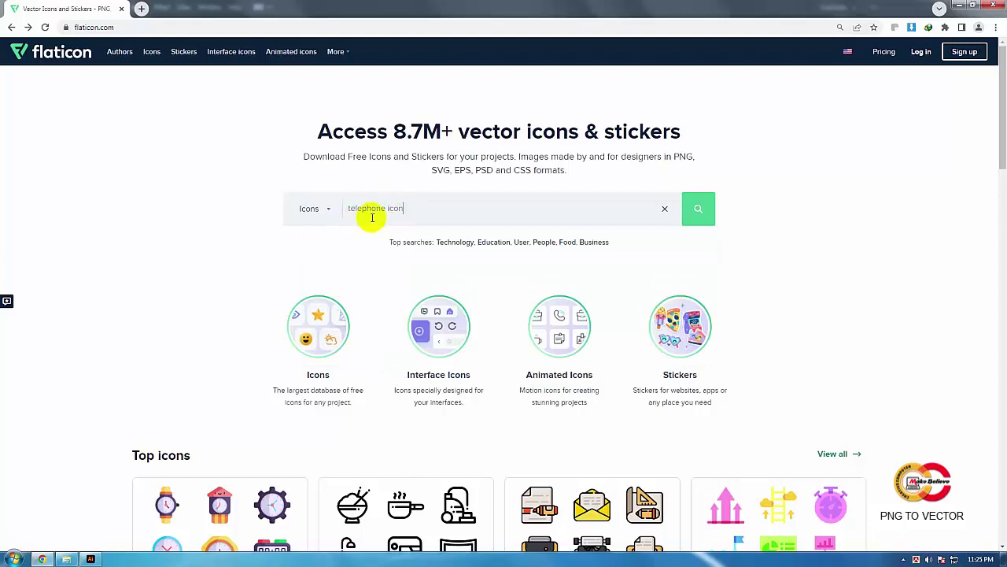
click(698, 212)
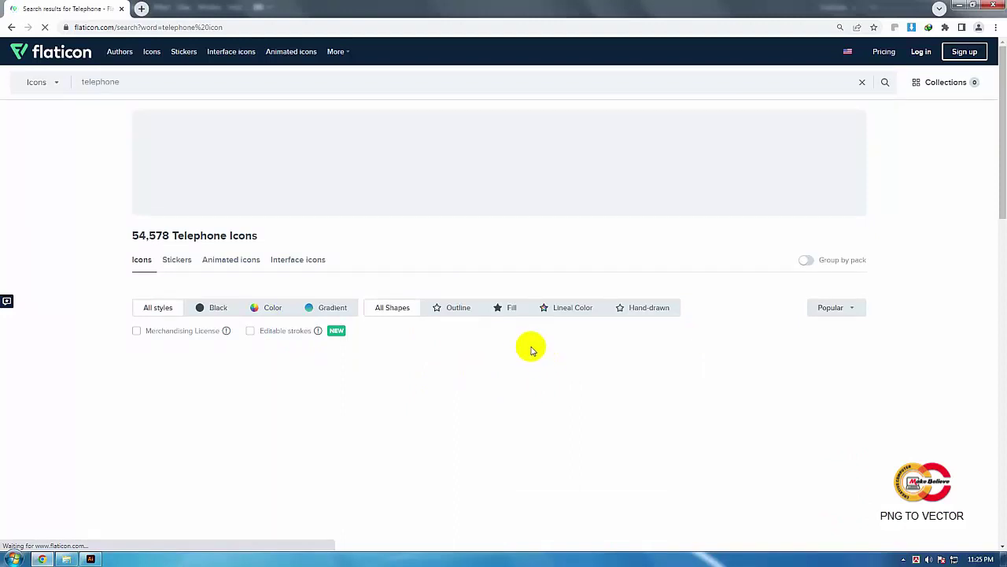
scroll(515, 342, down, 1)
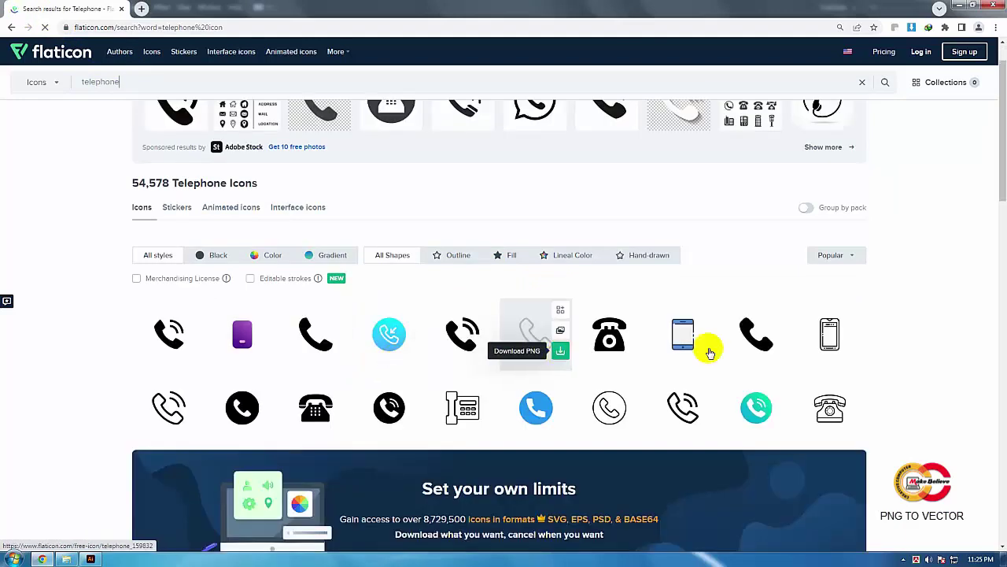
mouse_move(462, 333)
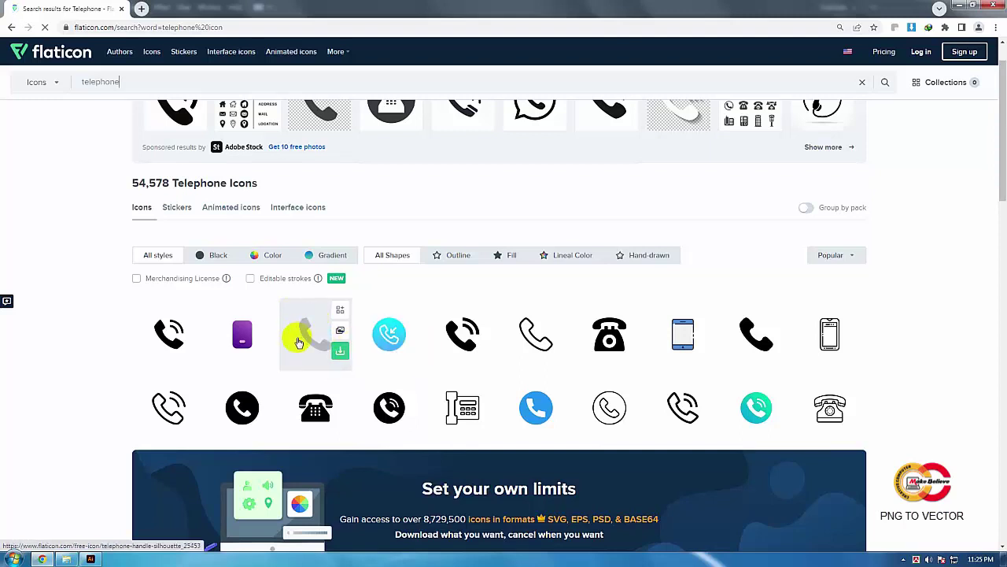
Download the Telephone Call icon as a free PNG, then close its detail window.
click(450, 331)
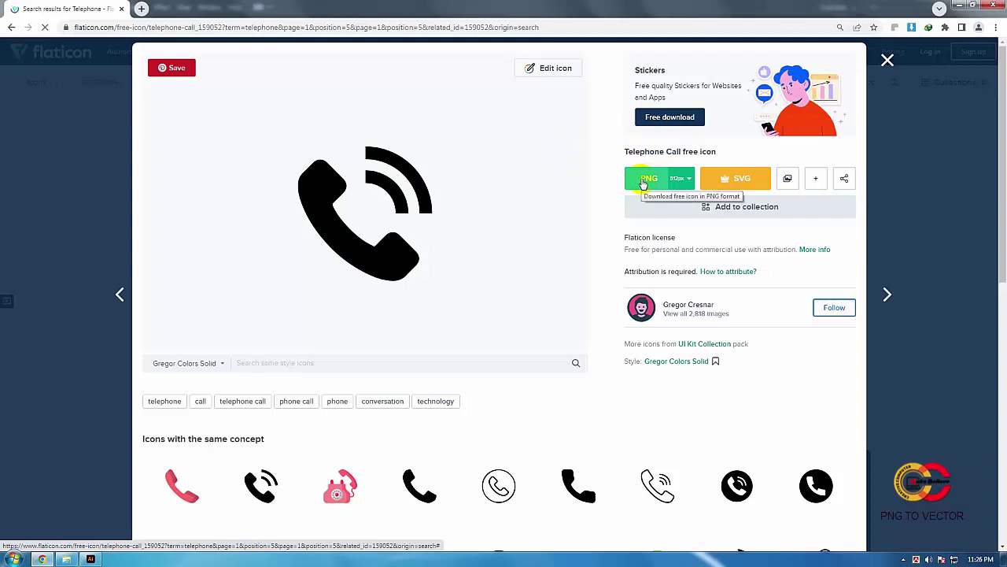
click(644, 181)
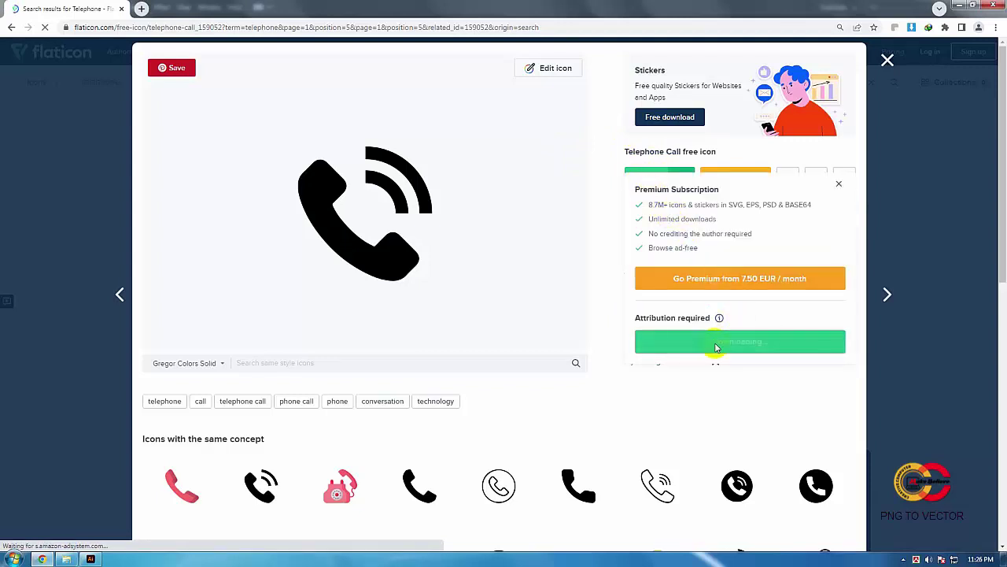
click(717, 347)
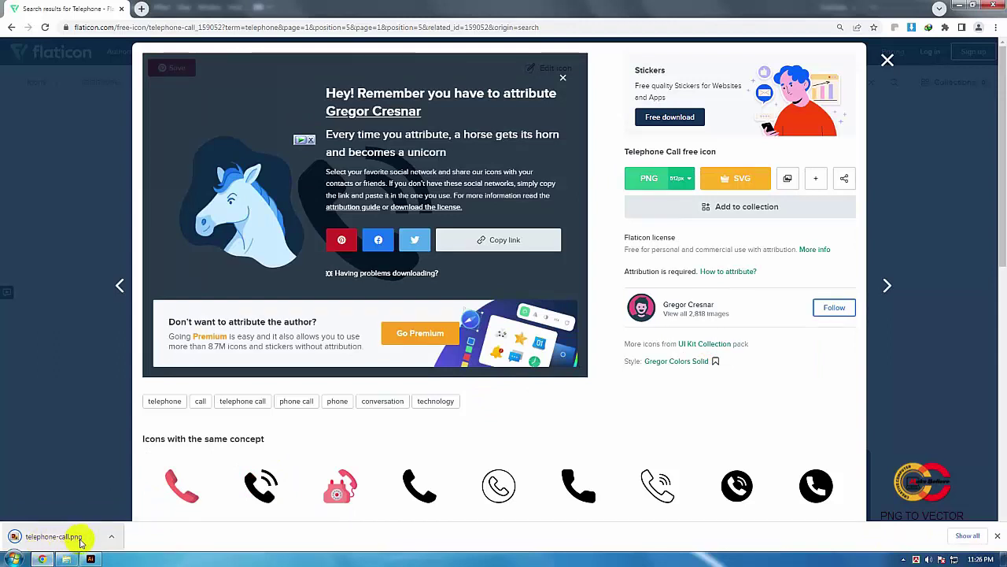
click(887, 62)
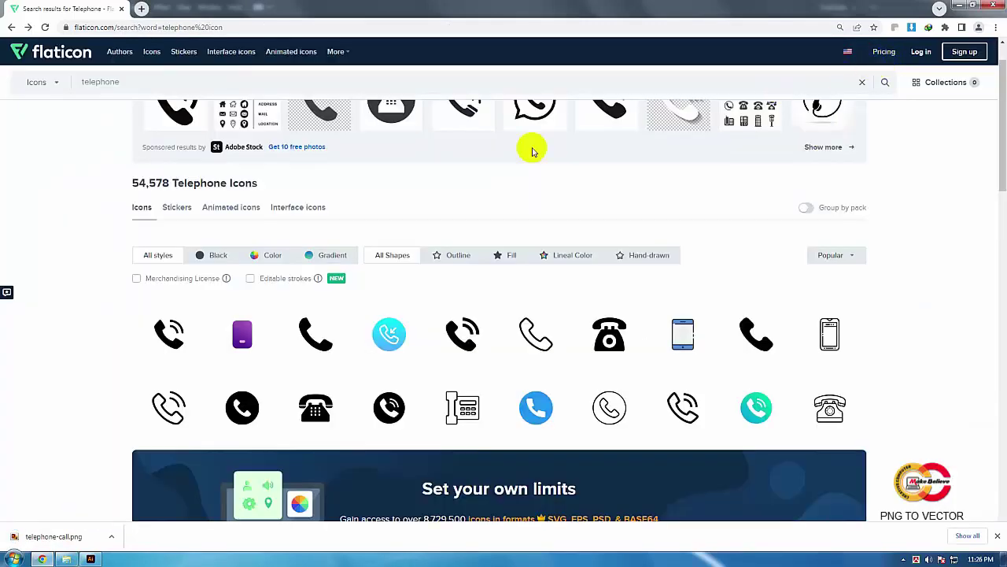
scroll(353, 231, up, 1)
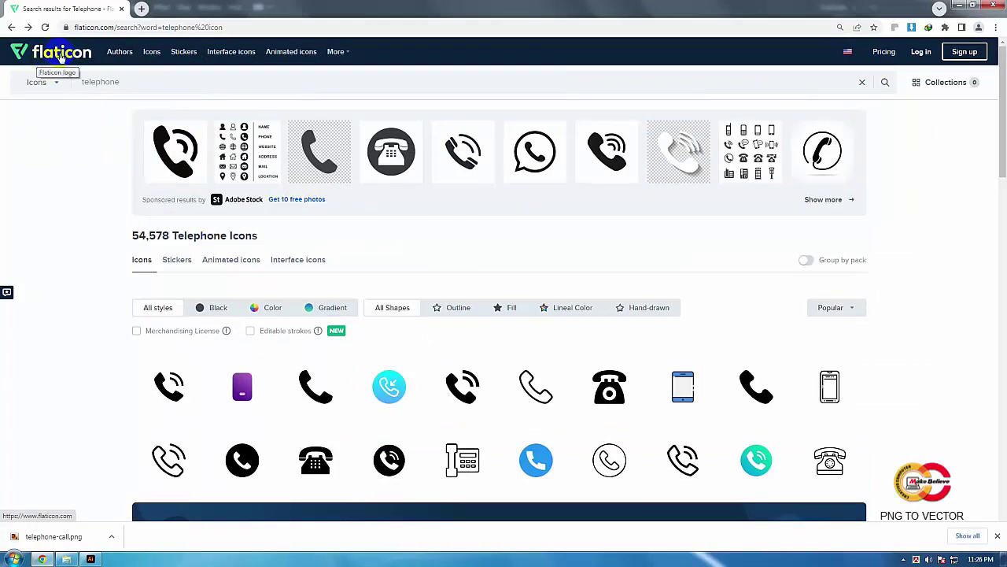
Return to the Flaticon home page and type 'message ico' into the search box.
click(57, 60)
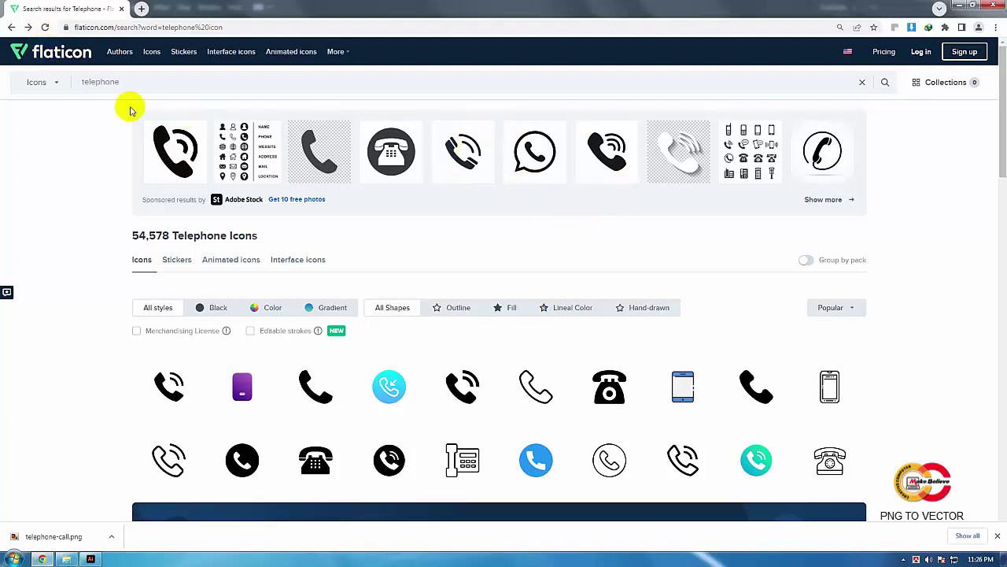
click(77, 60)
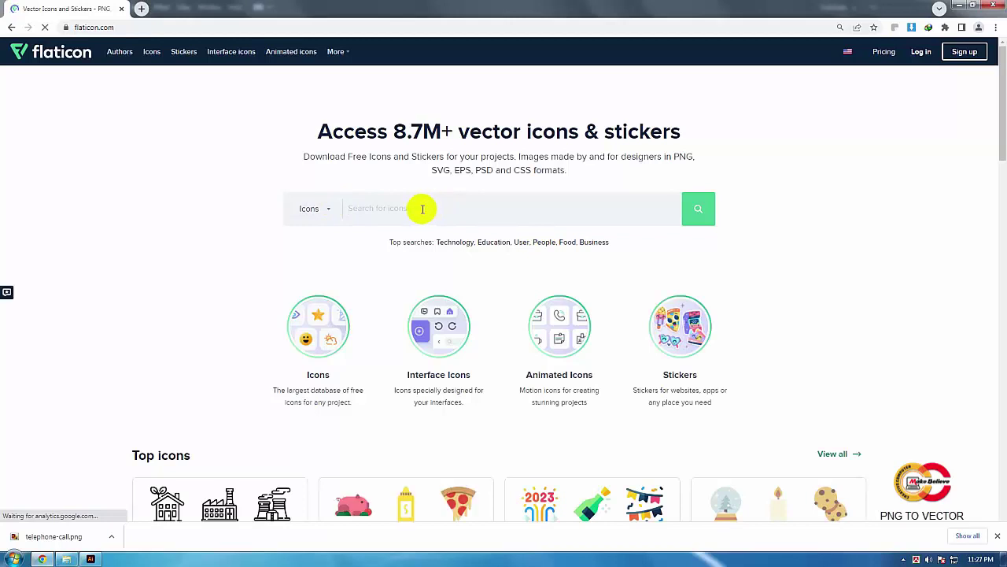
text(me)
text(ssag)
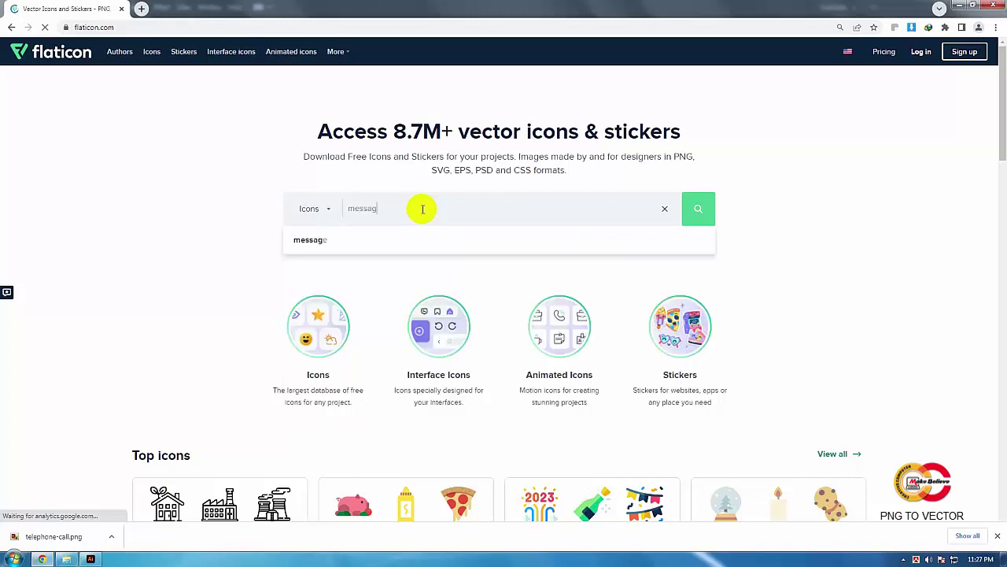
text(e ico)
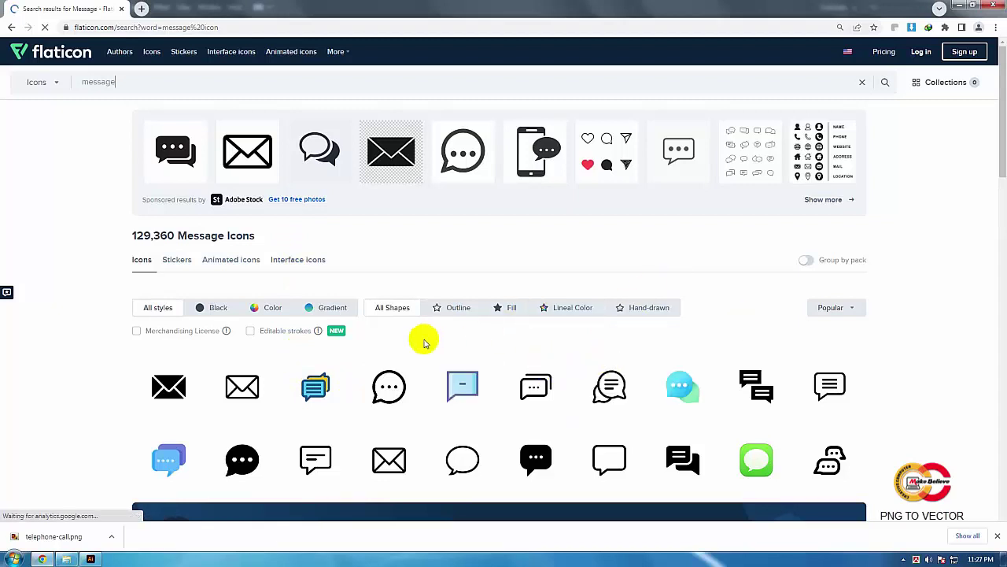
Download the Email icon as a free PNG, then close its detail window.
click(163, 386)
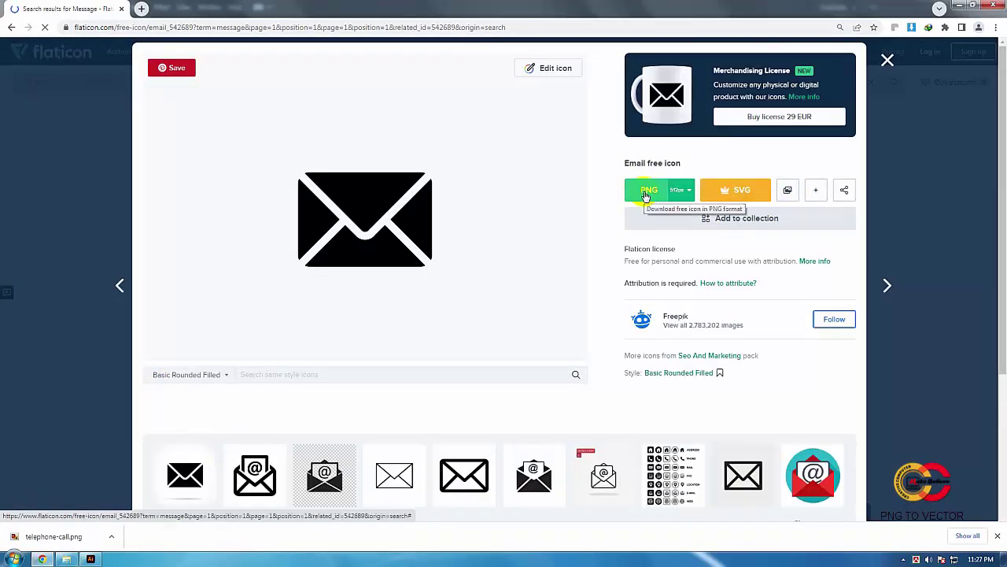
click(645, 193)
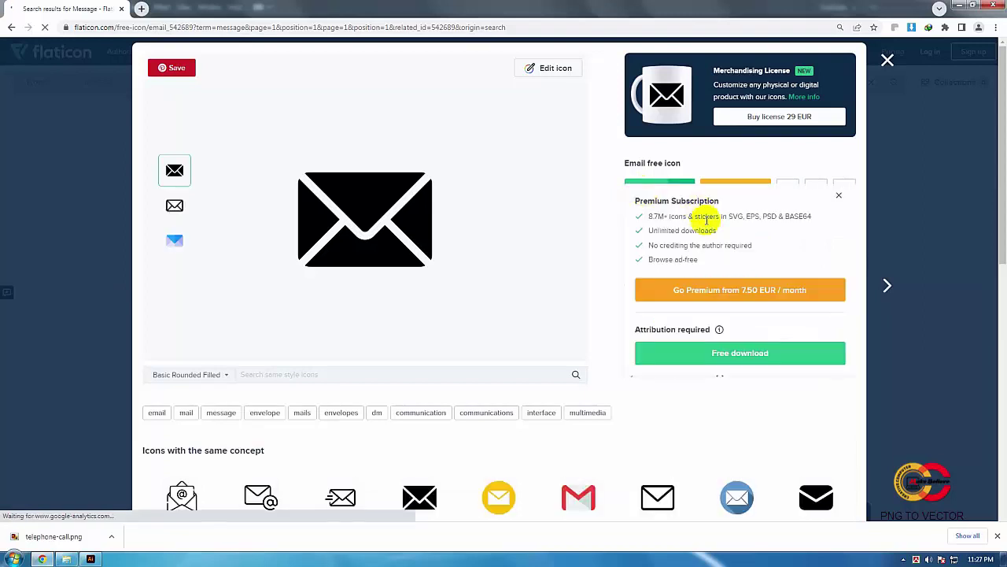
click(746, 353)
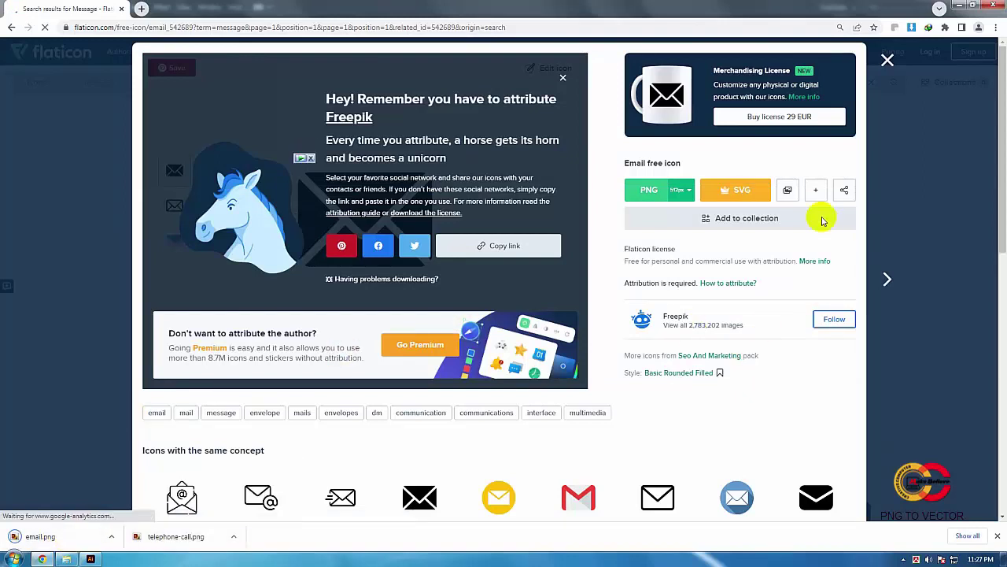
click(888, 62)
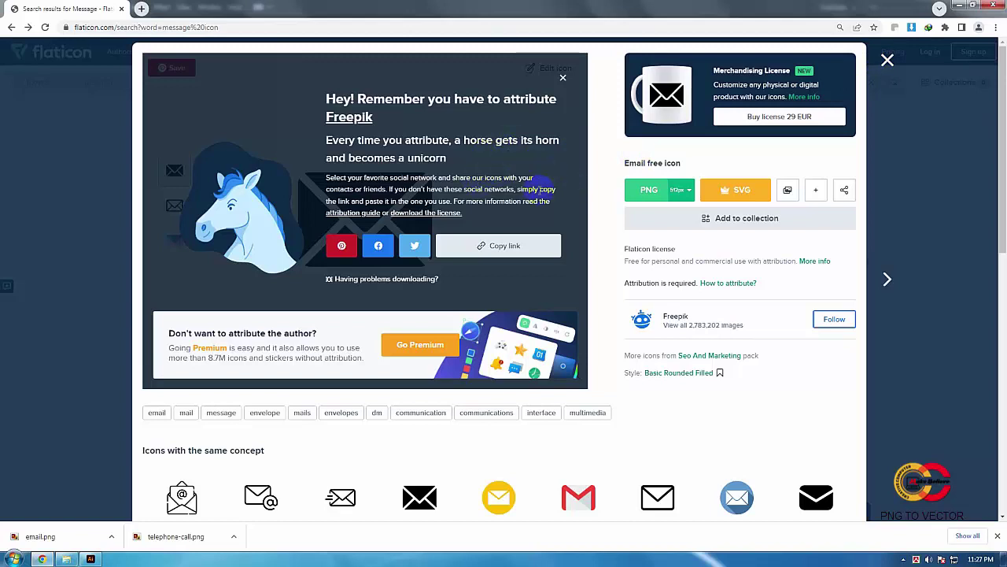
click(888, 61)
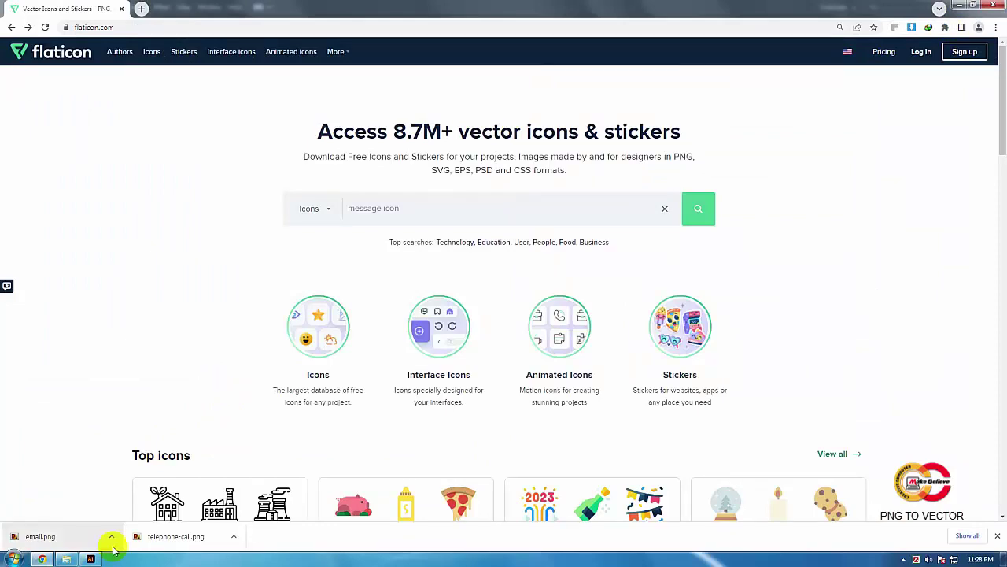
Open File > Place in Illustrator and browse Downloads for the telephone-call image.
click(91, 560)
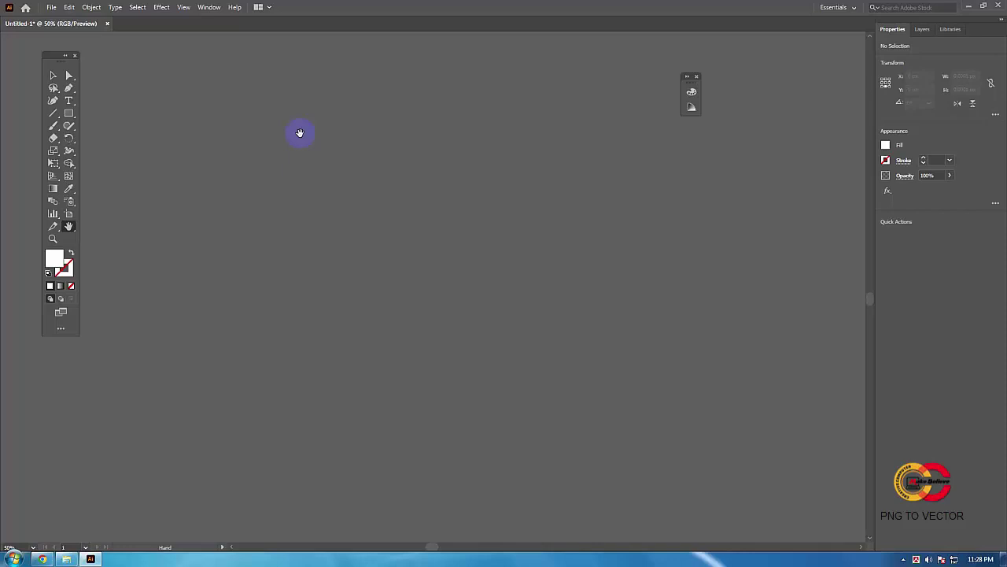
click(51, 8)
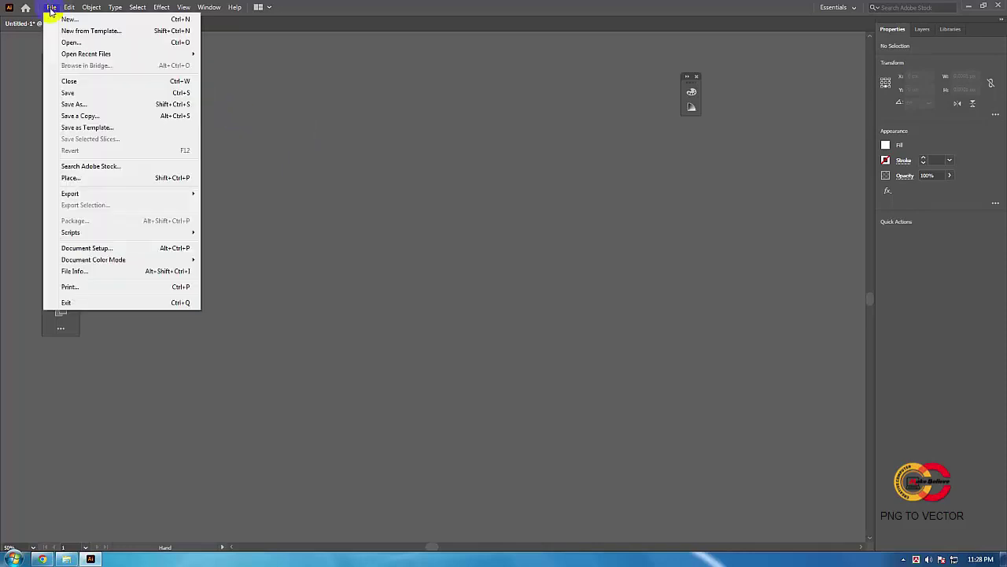
click(79, 179)
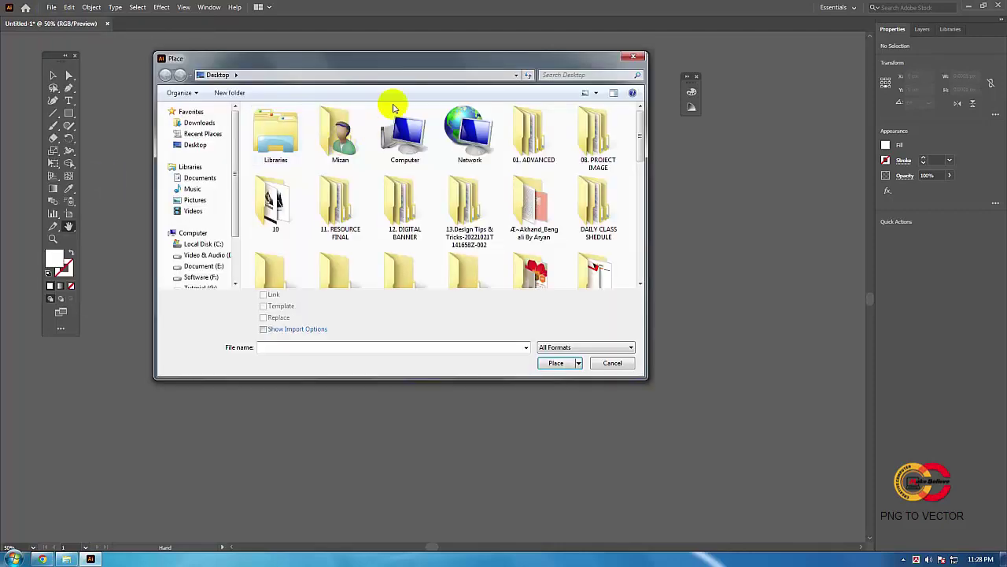
drag(398, 65, 422, 93)
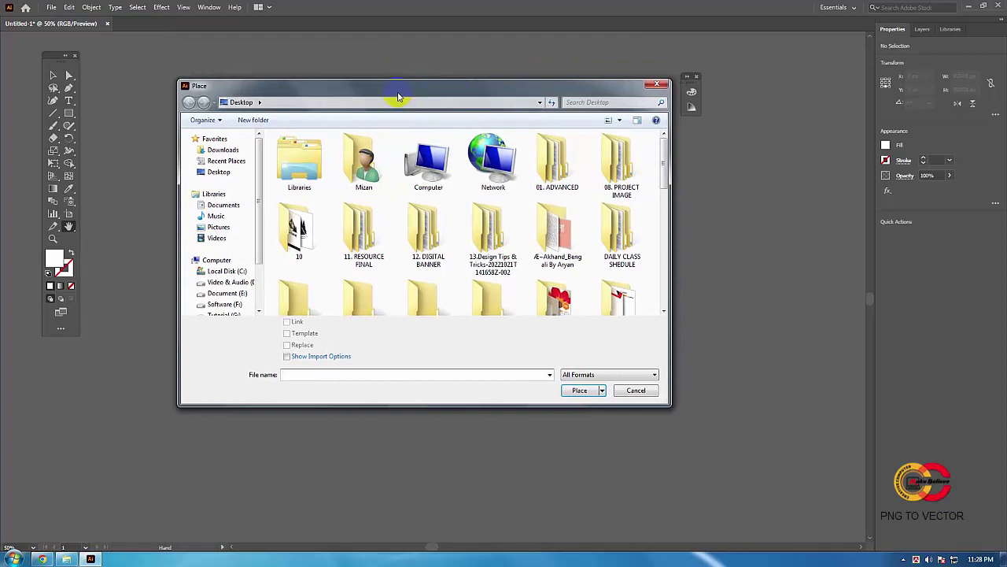
click(231, 150)
click(355, 161)
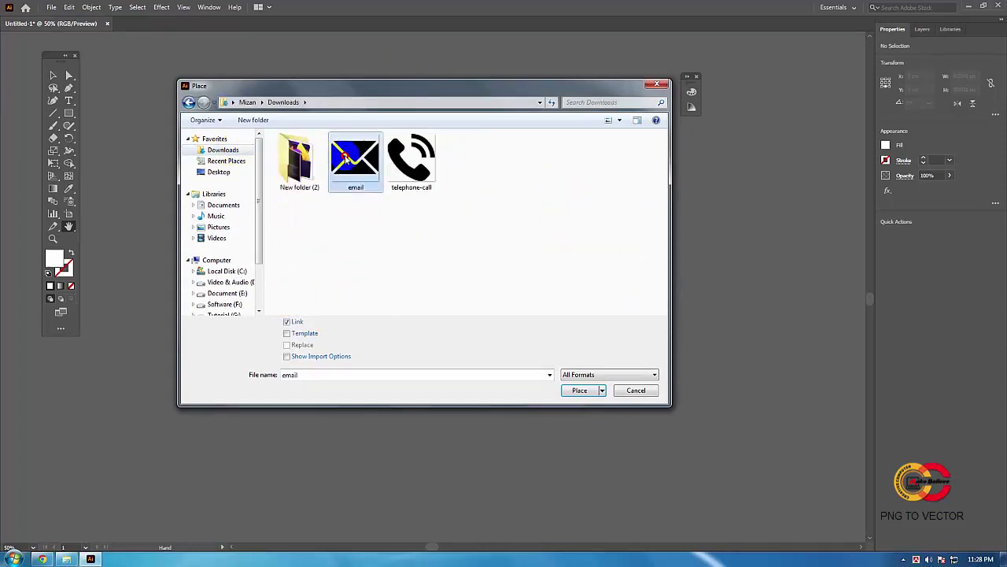
click(391, 160)
click(350, 161)
key(Right)
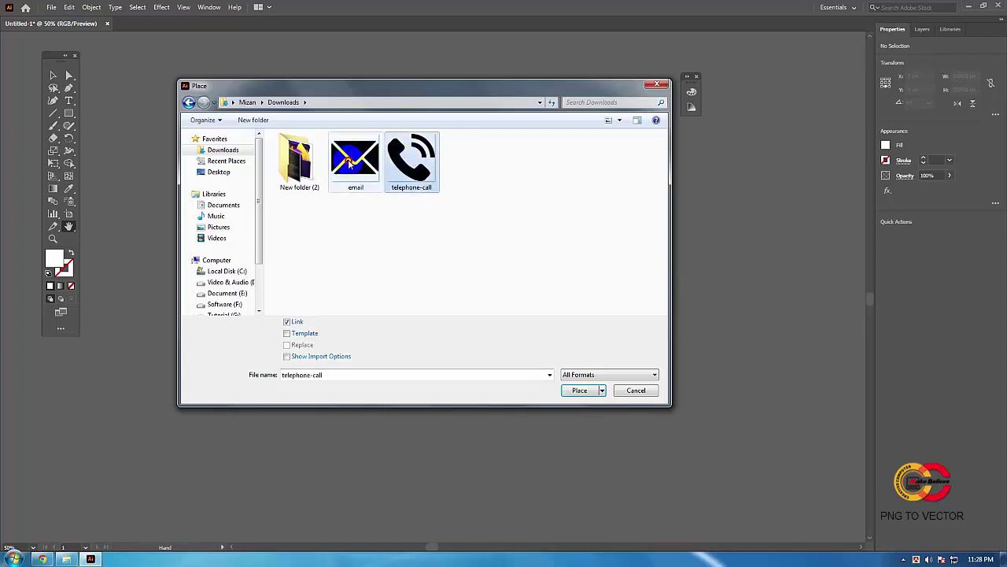
key(Left)
click(454, 163)
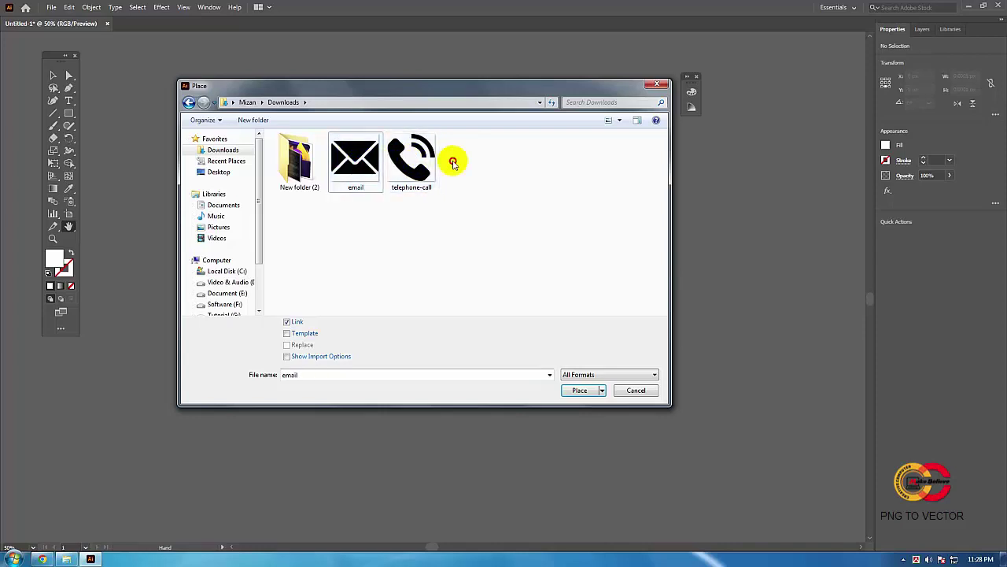
click(407, 156)
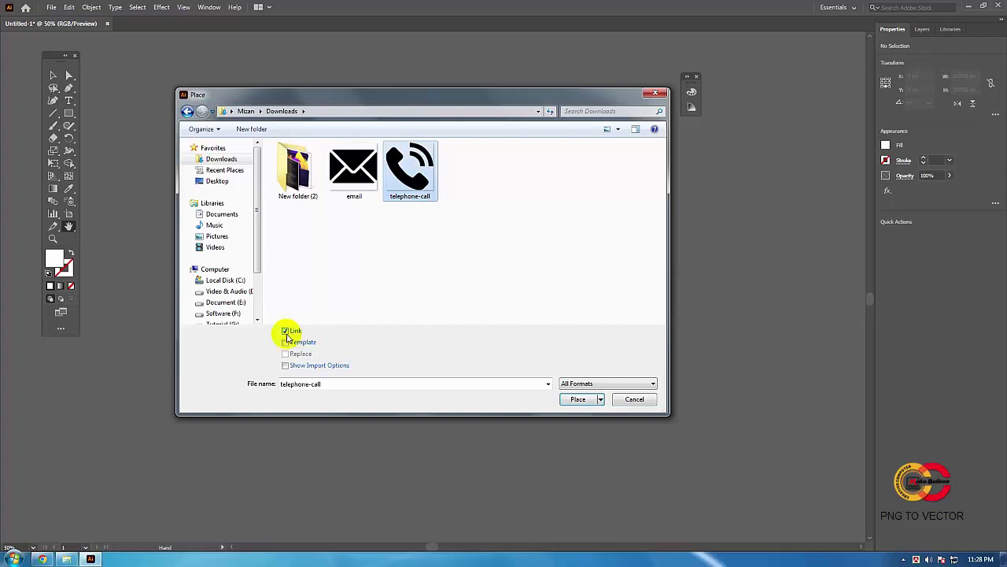
Embed telephone-call.png on the artboard and drag it to the right.
click(285, 331)
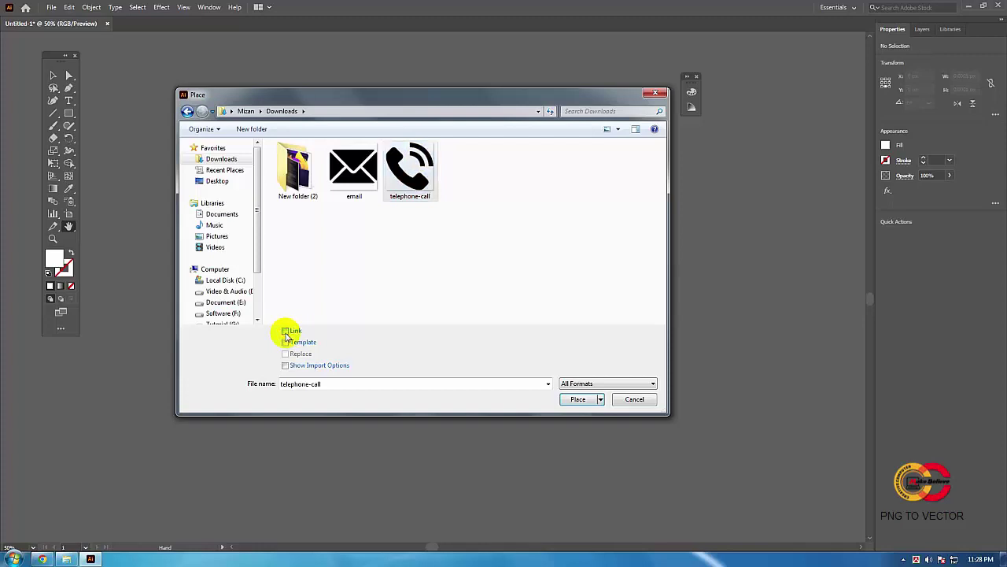
click(423, 169)
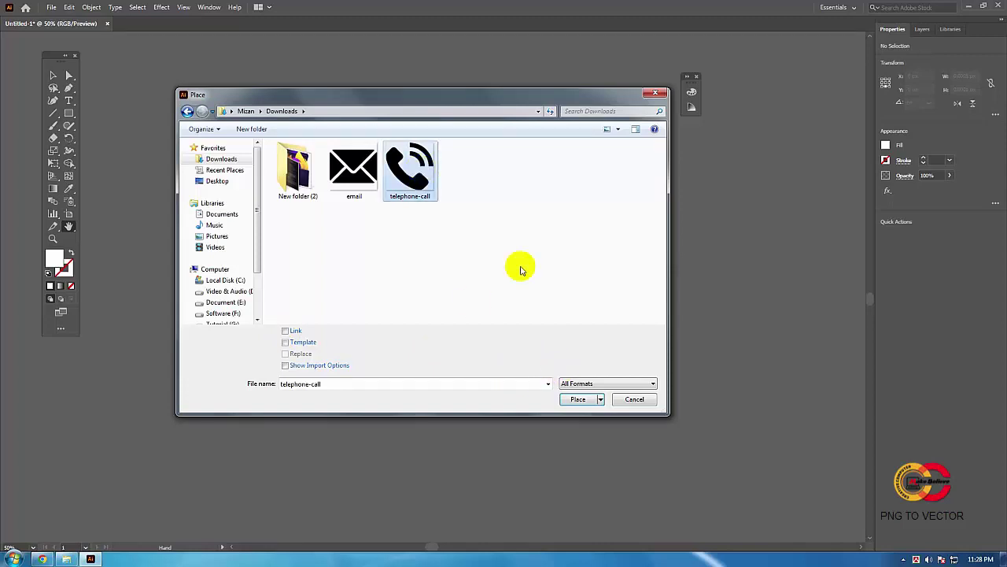
click(577, 399)
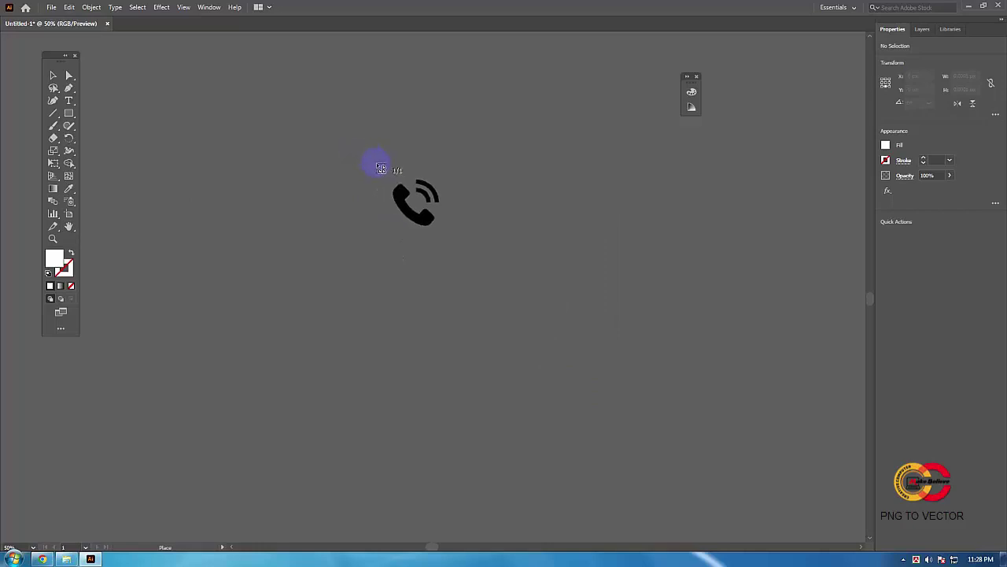
click(373, 168)
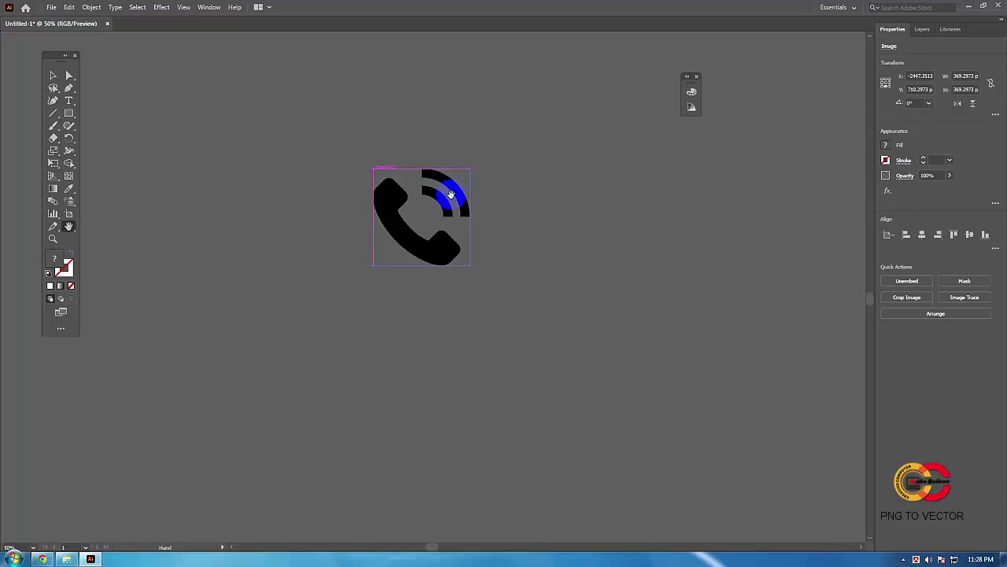
click(54, 75)
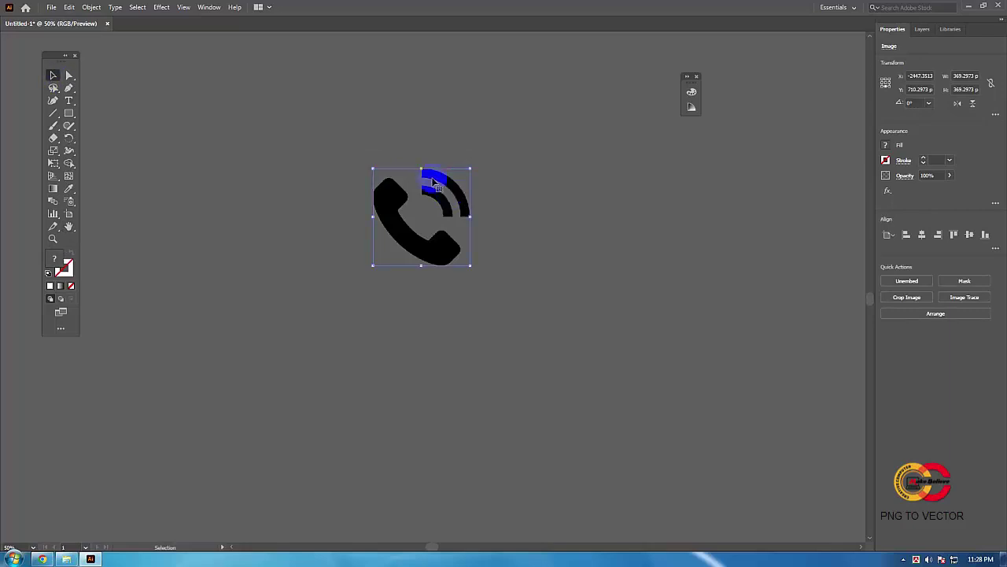
drag(437, 182, 559, 178)
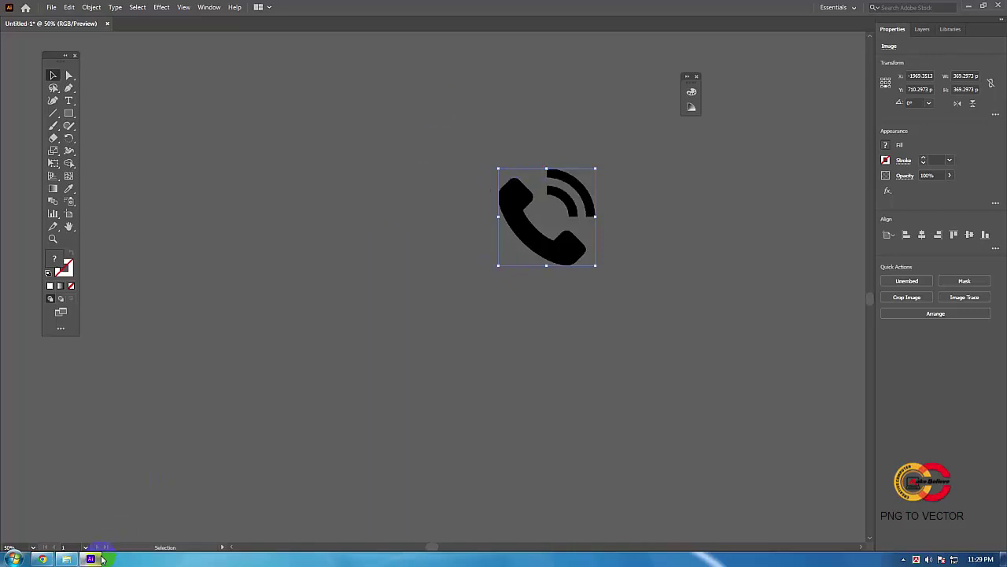
Place email.png on the canvas to the left of the telephone image.
click(52, 8)
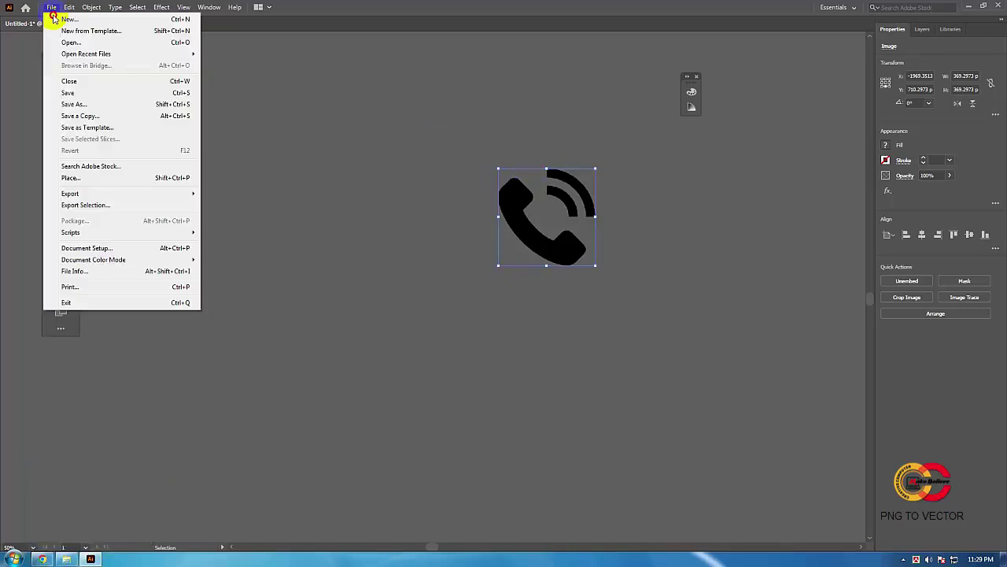
click(75, 179)
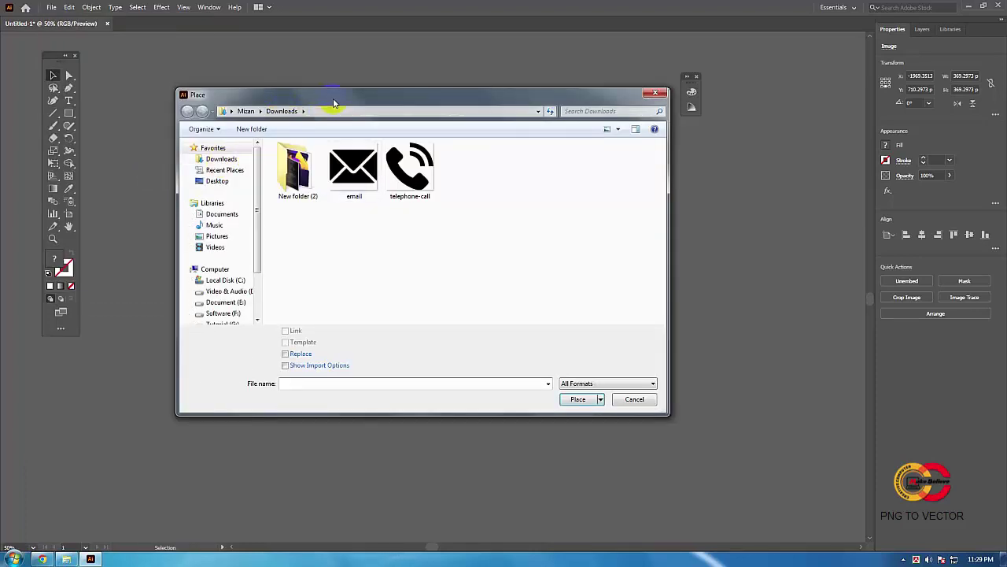
click(359, 179)
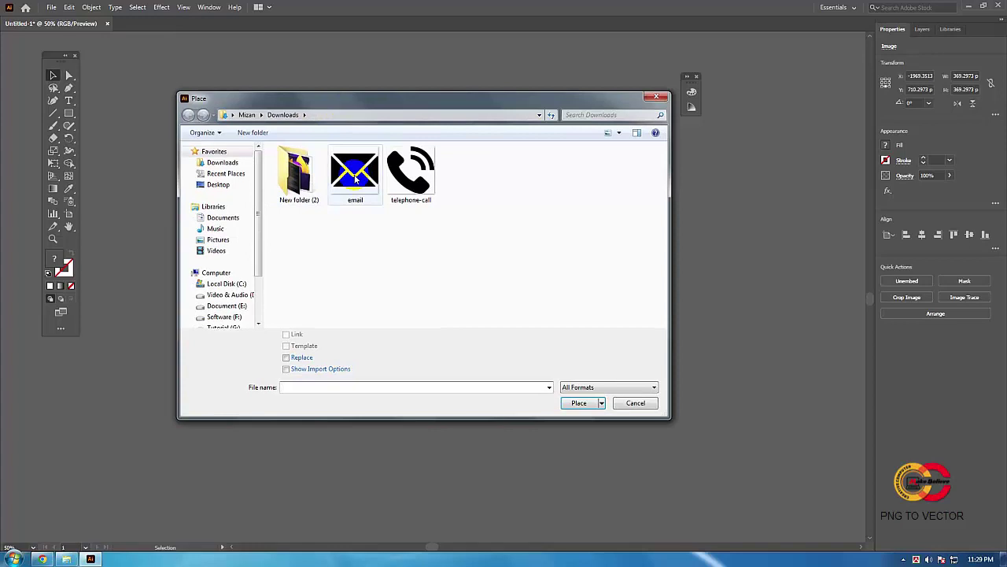
click(356, 180)
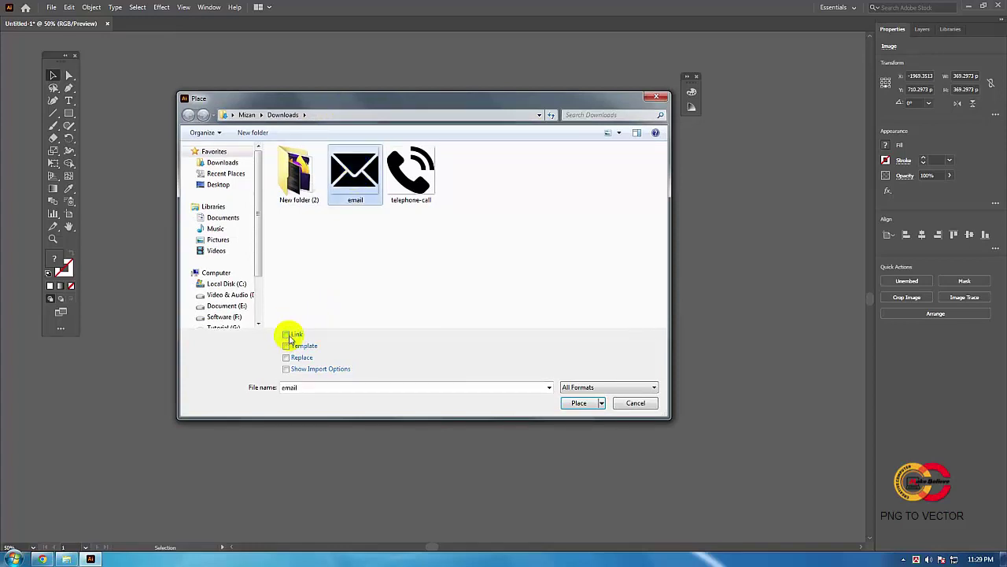
click(575, 403)
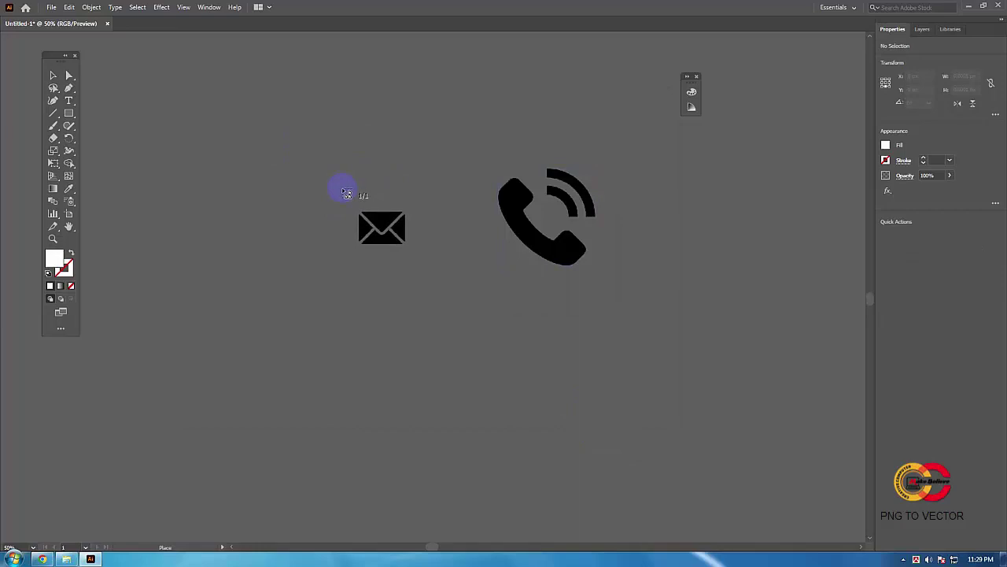
click(342, 188)
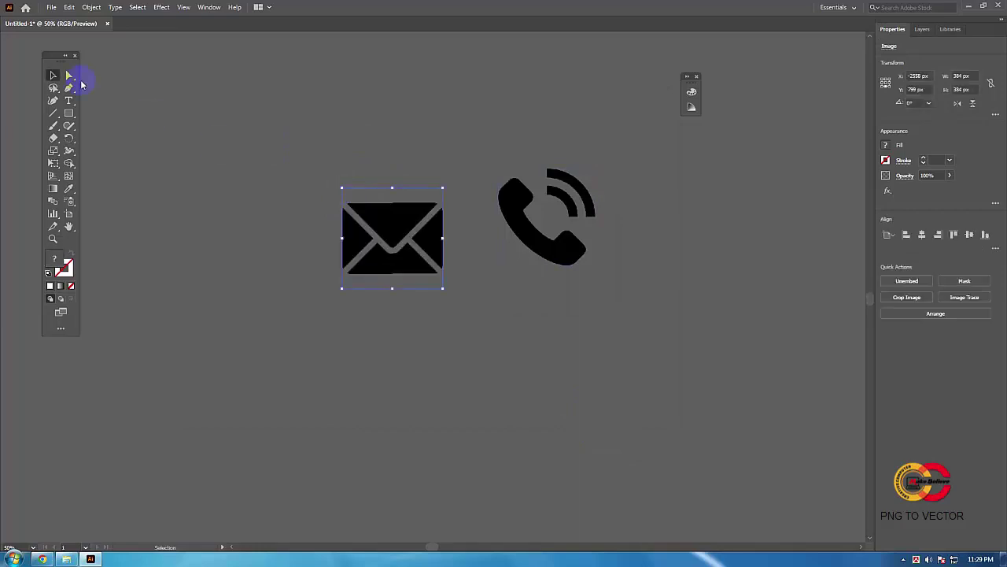
Arrange both images, then trace the telephone with Silhouettes and expand it.
click(56, 78)
drag(369, 218, 560, 214)
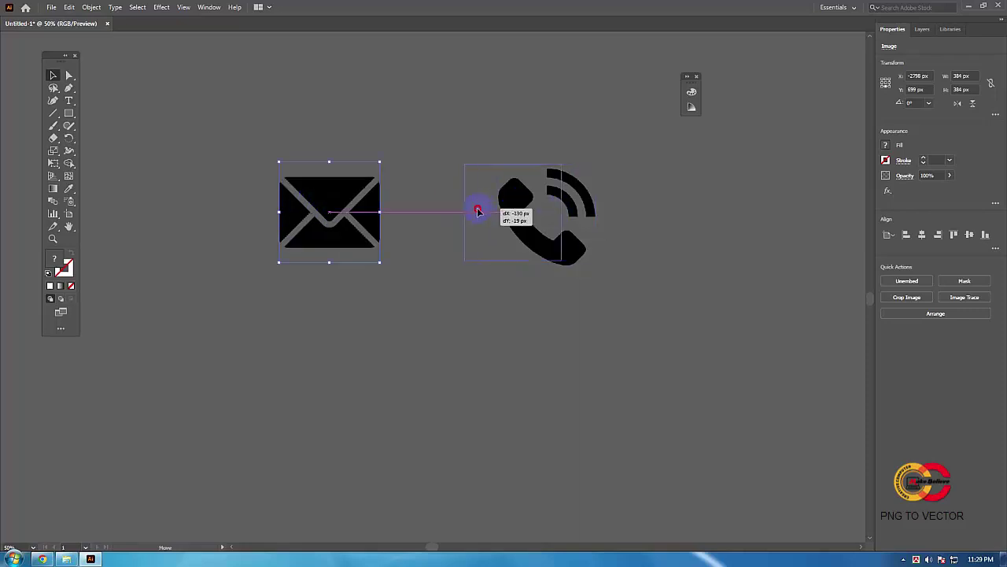
drag(560, 215, 504, 208)
click(341, 200)
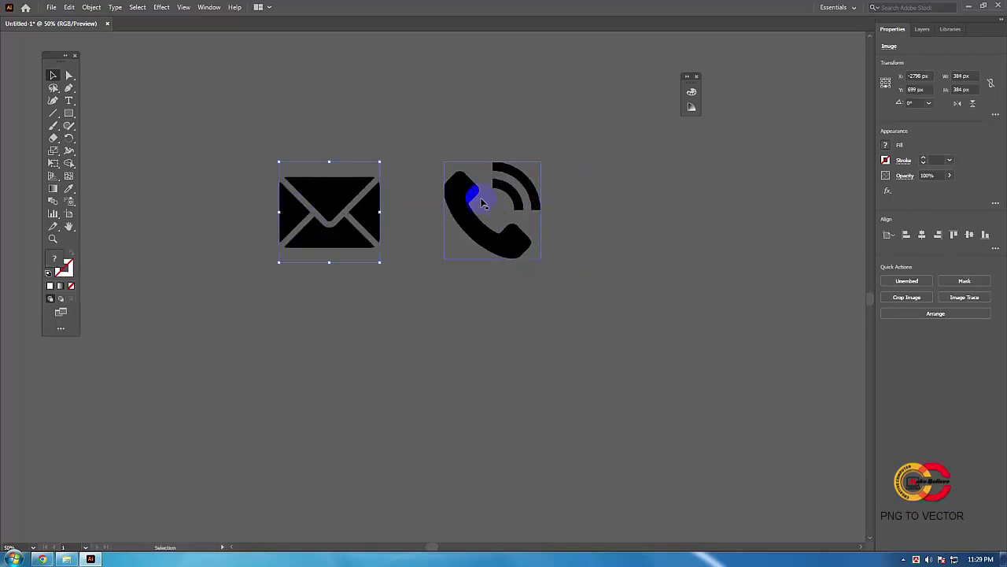
click(463, 197)
click(461, 185)
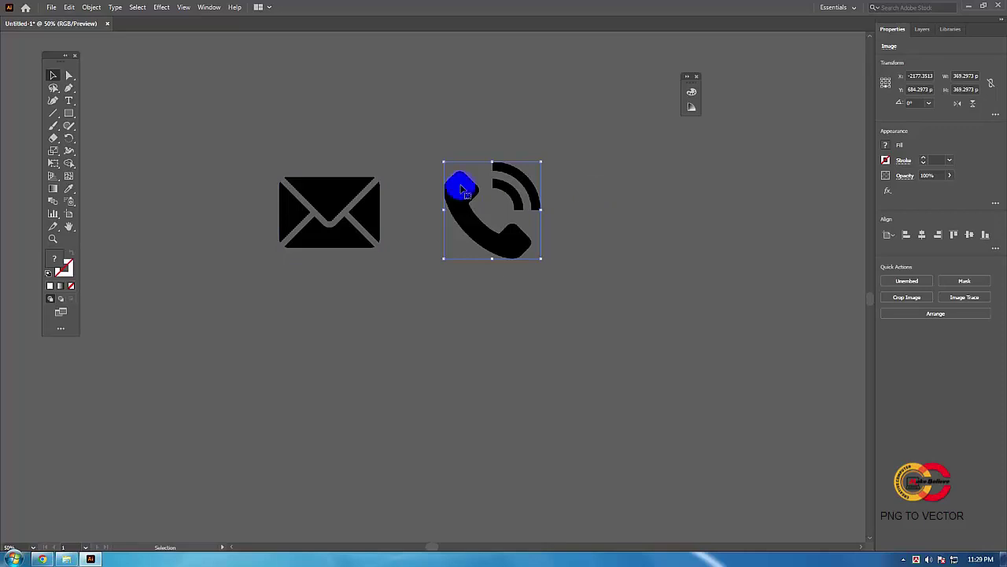
click(974, 298)
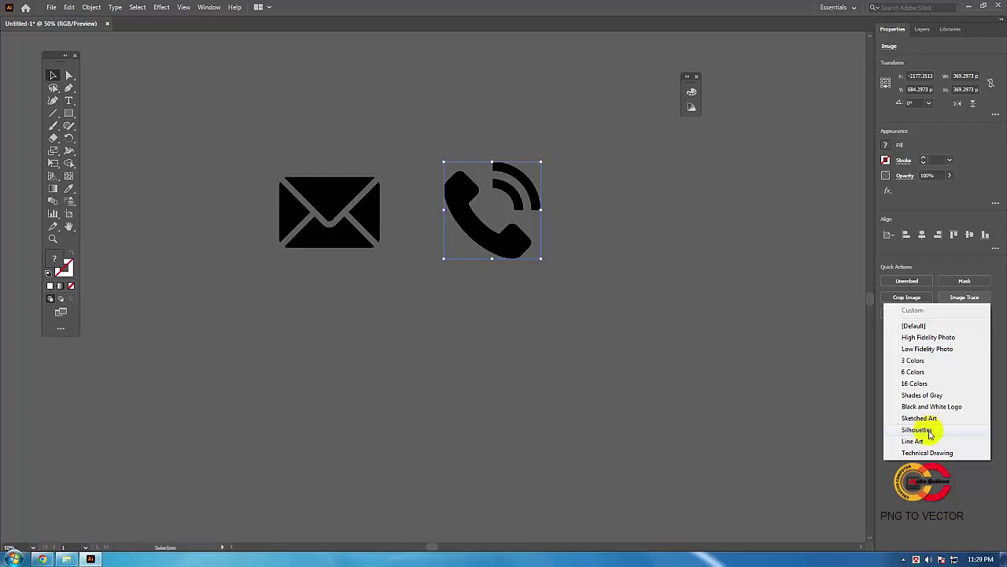
click(927, 431)
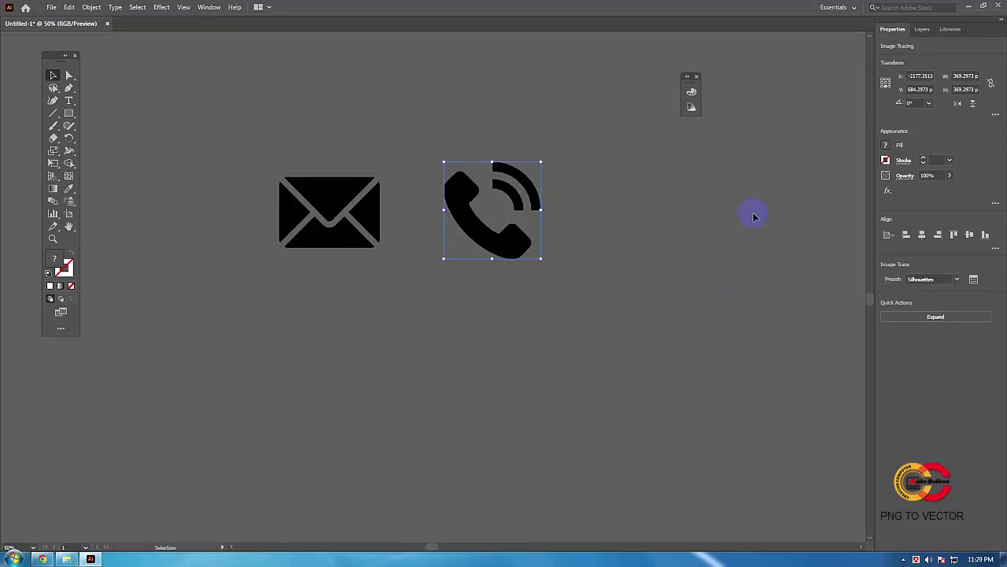
click(939, 318)
Trace the envelope with Silhouettes, expand it, and nudge both icons into place.
drag(453, 187, 480, 192)
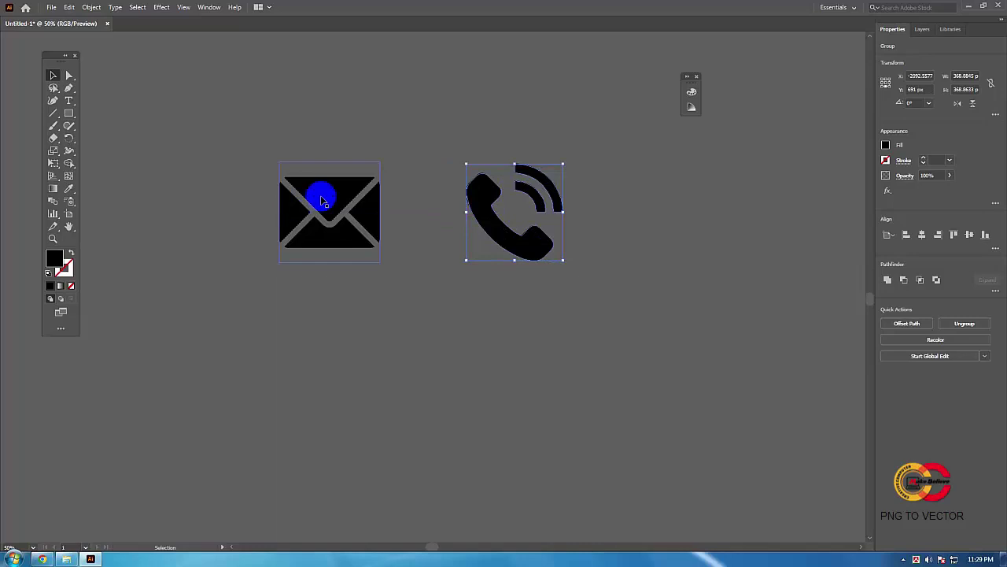
click(327, 198)
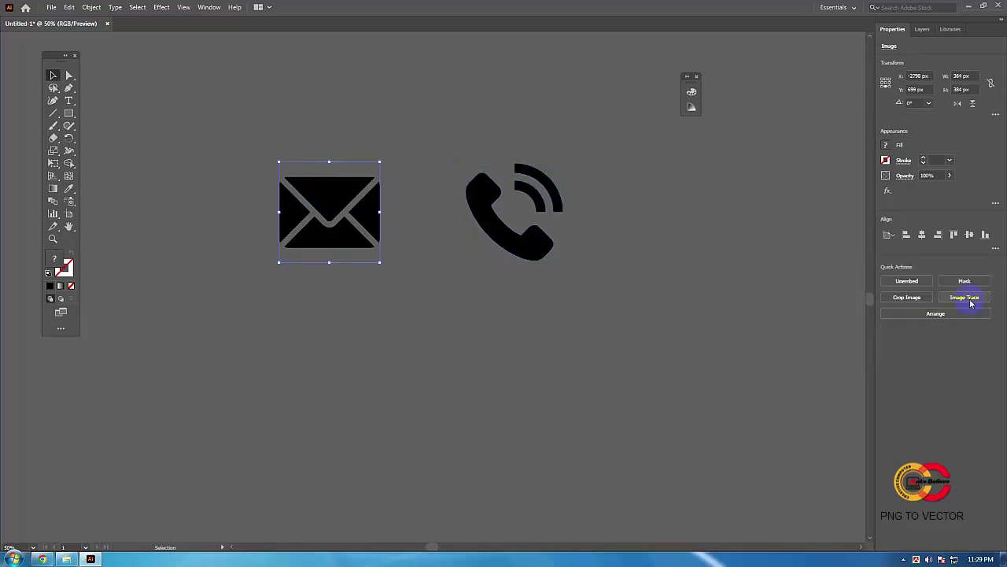
click(968, 298)
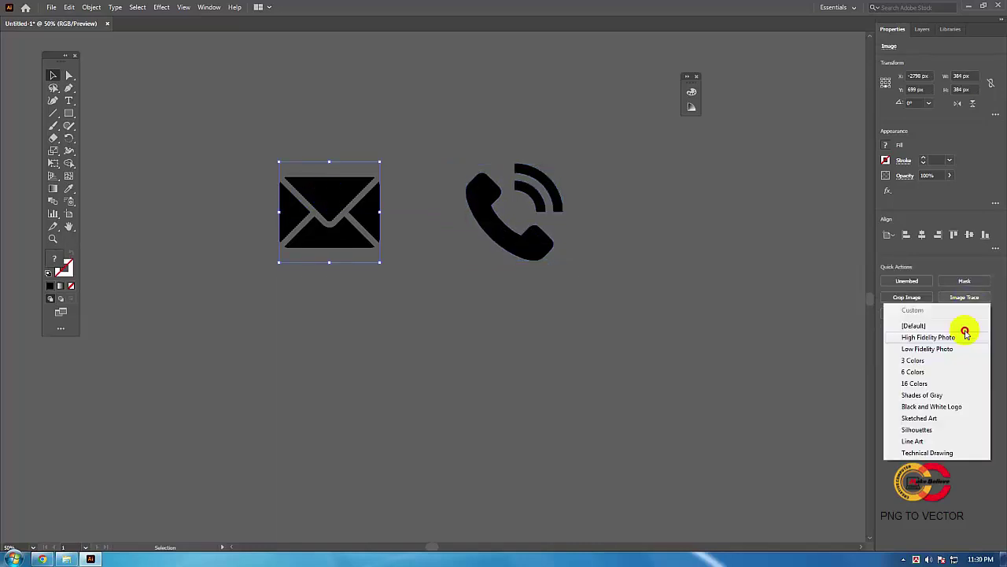
click(922, 427)
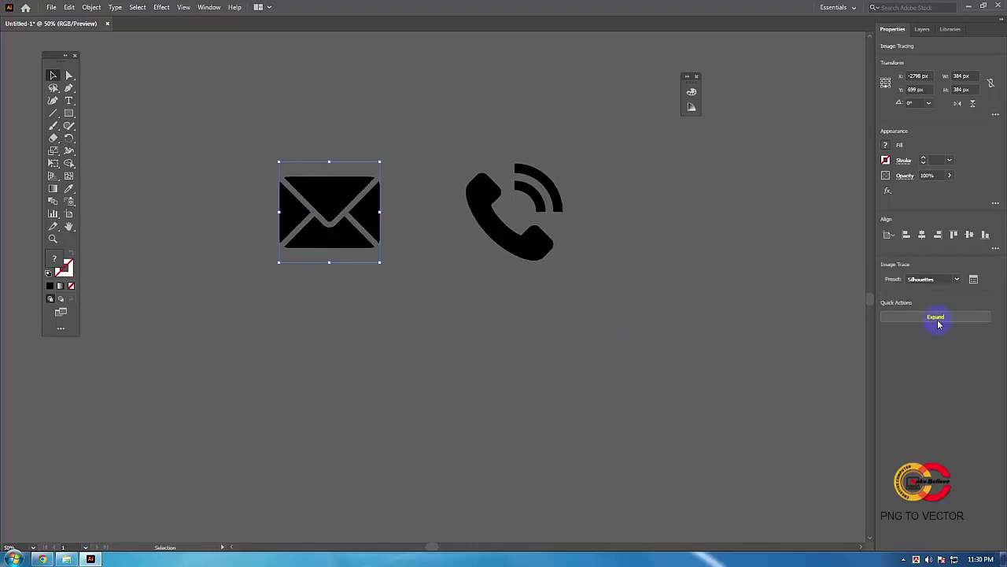
click(937, 318)
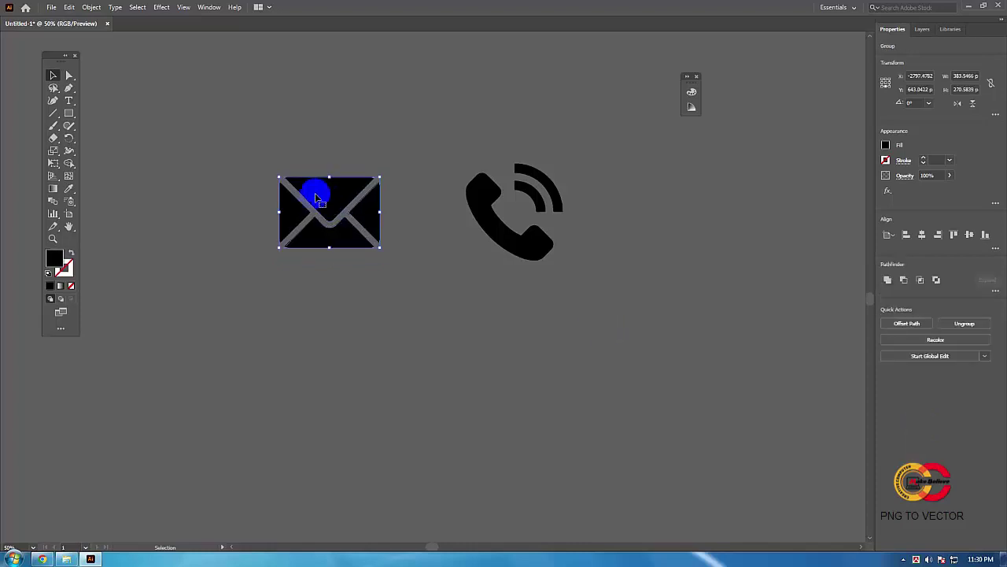
drag(315, 202, 349, 197)
Fill the telephone icon orange F98C08 using the fill Color Picker.
click(429, 195)
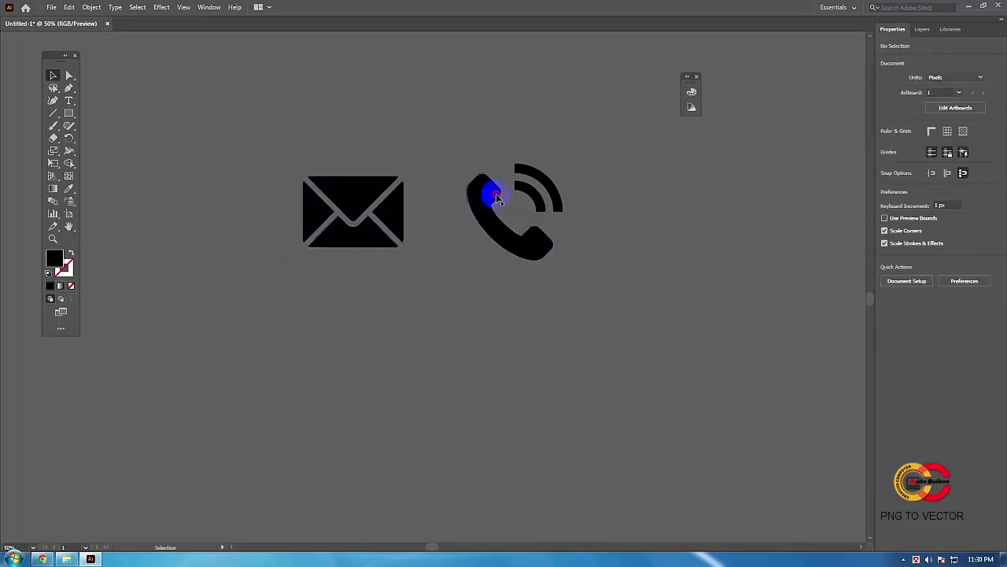
drag(496, 193, 485, 194)
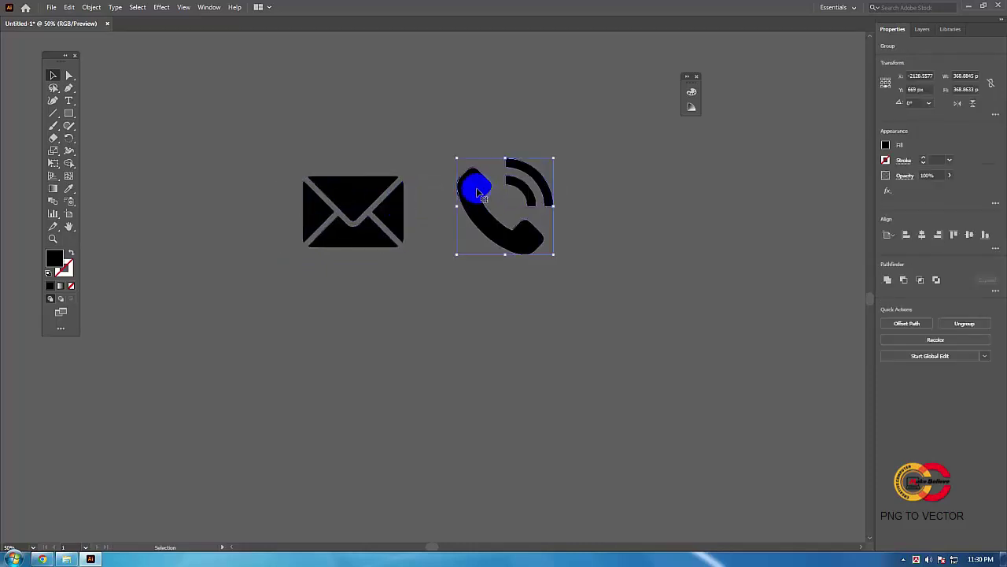
click(349, 226)
click(445, 207)
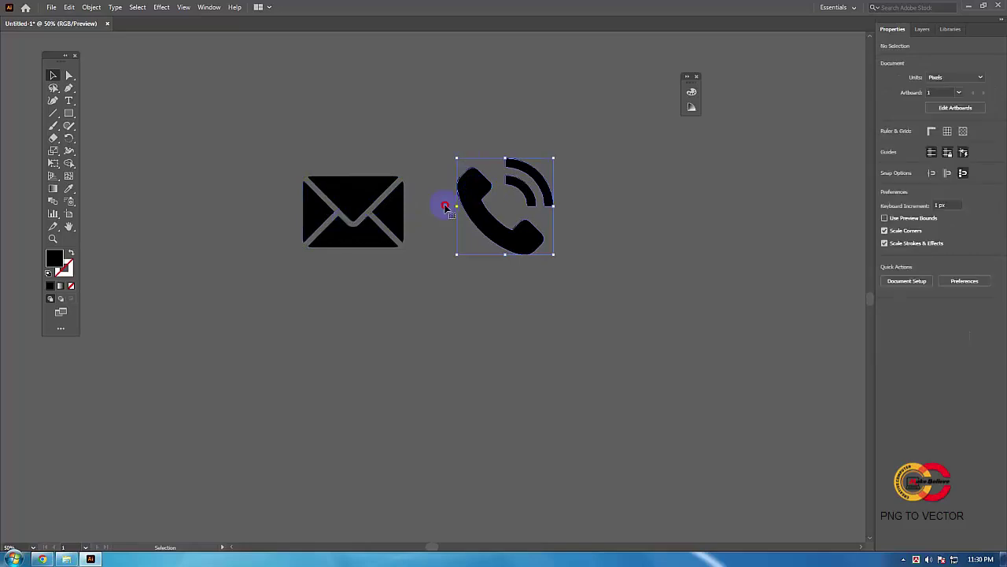
double_click(53, 259)
click(549, 221)
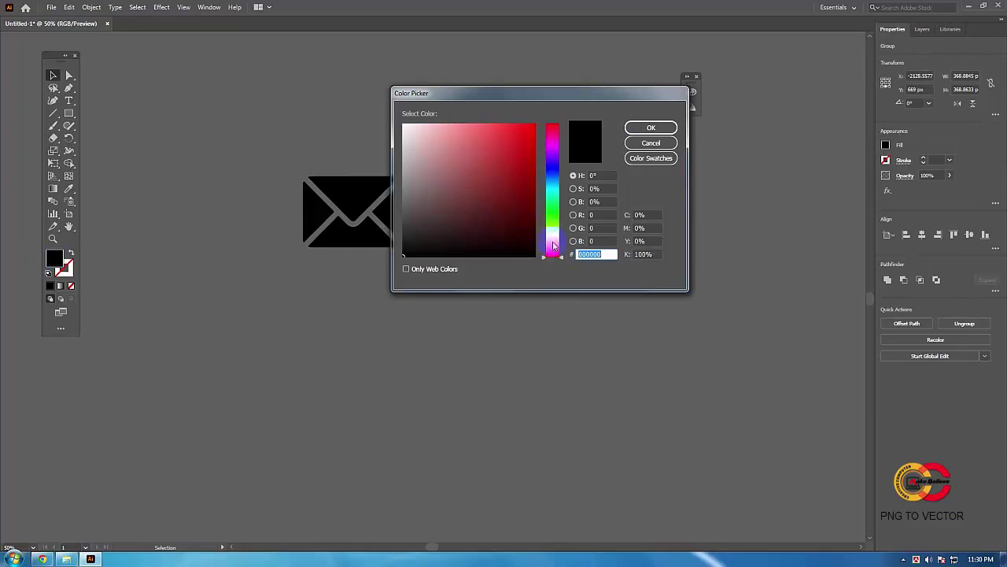
drag(549, 221, 553, 245)
click(643, 129)
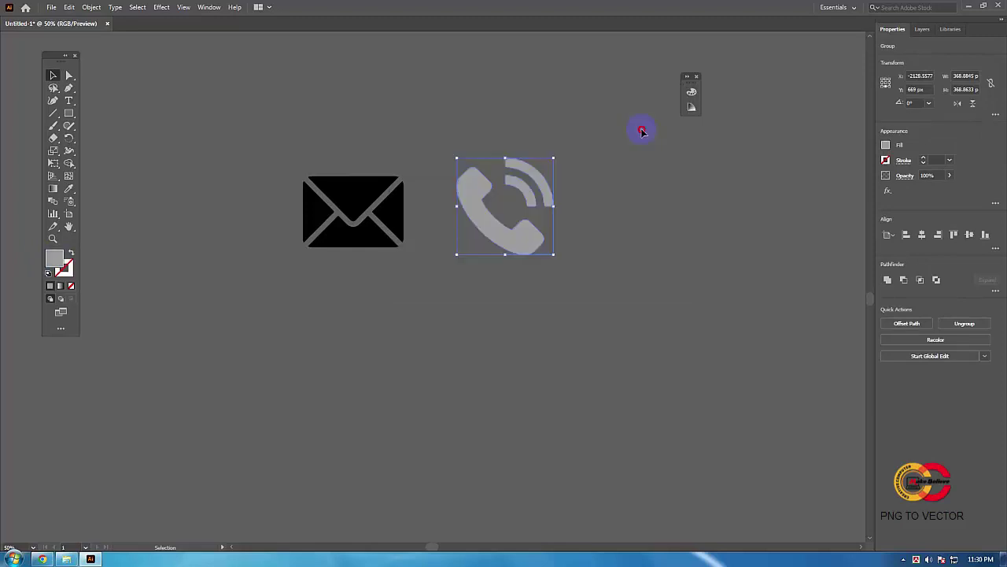
Reposition the phone icon, show the Color panel, and switch it to RGB mode.
click(535, 181)
drag(535, 181, 509, 204)
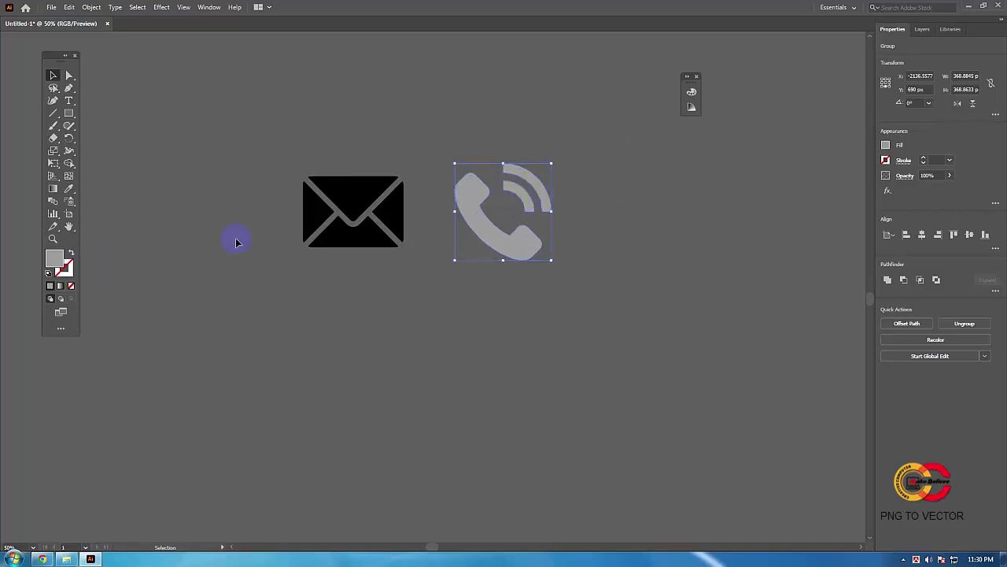
click(211, 8)
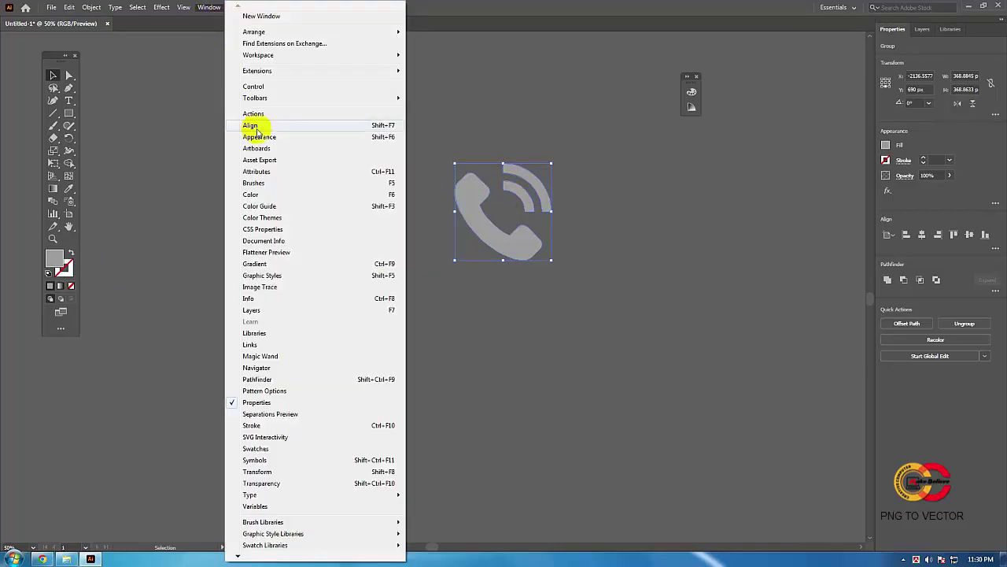
click(259, 195)
drag(609, 90, 740, 104)
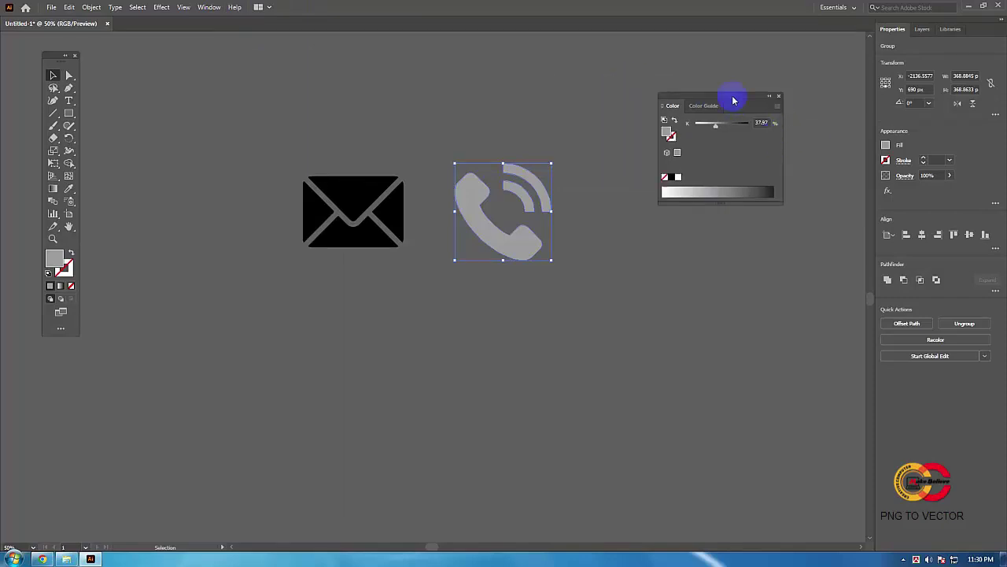
drag(733, 100, 721, 90)
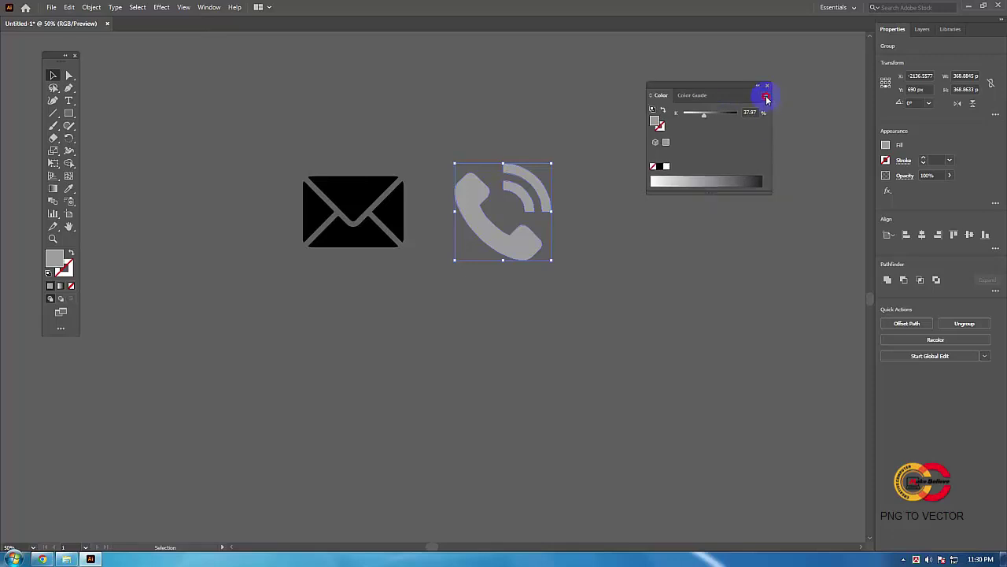
click(767, 97)
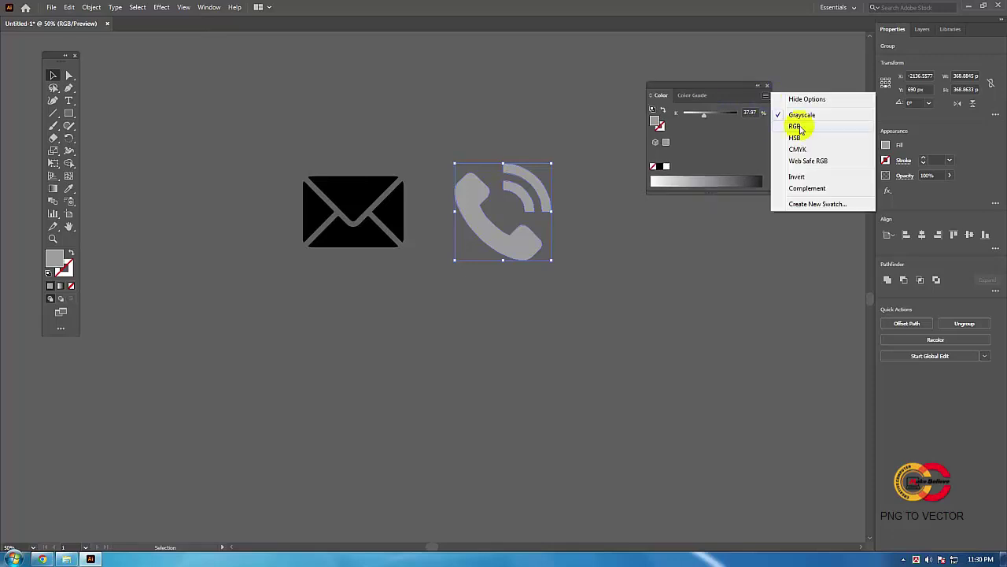
click(797, 127)
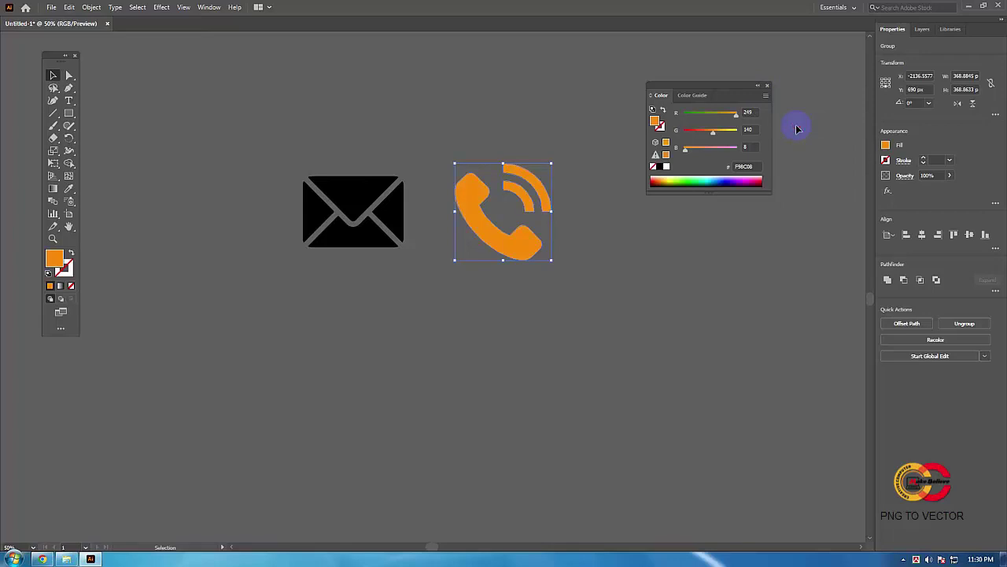
click(355, 201)
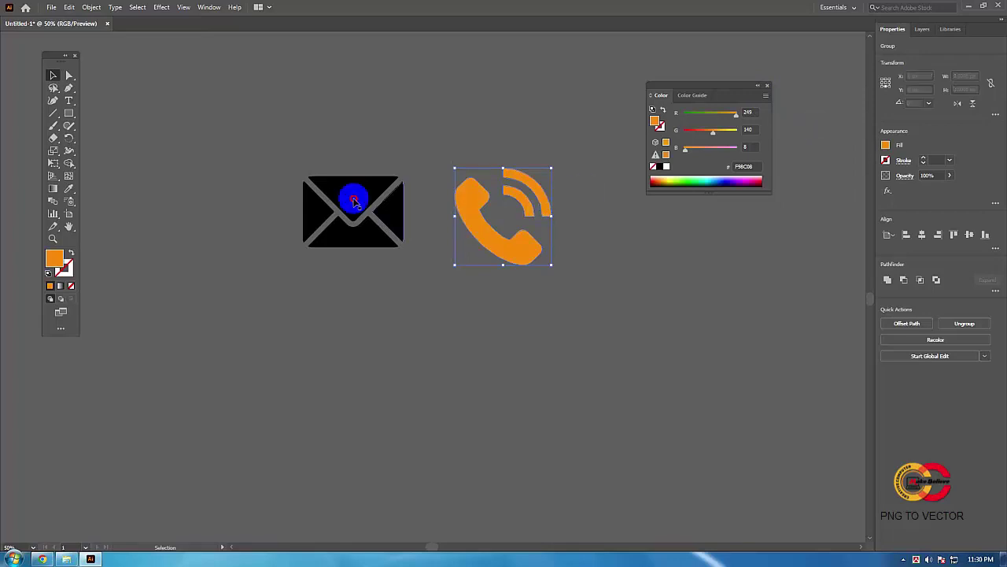
Fill the envelope icon yellow F4D30F using the fill Color Picker.
click(68, 262)
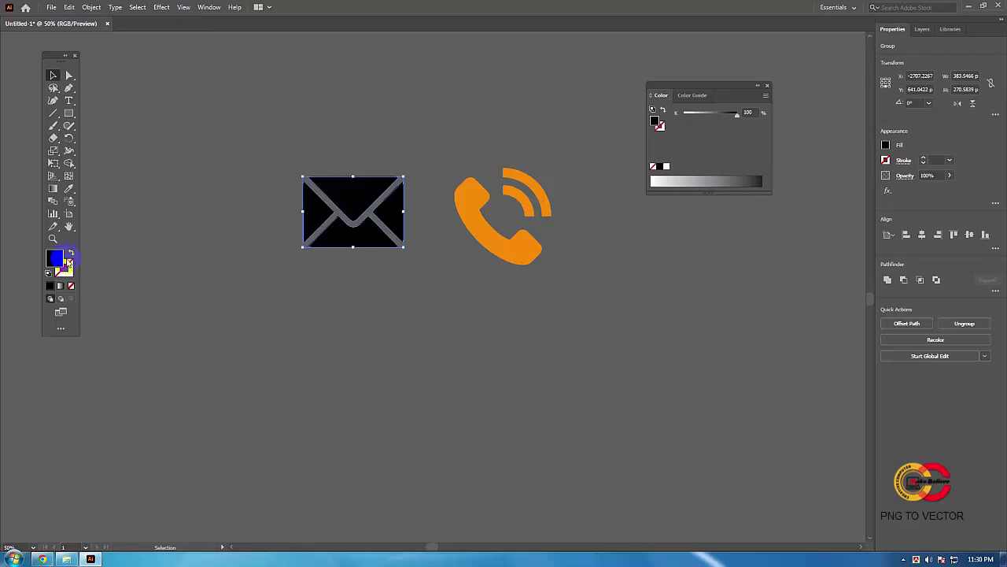
click(55, 259)
double_click(55, 260)
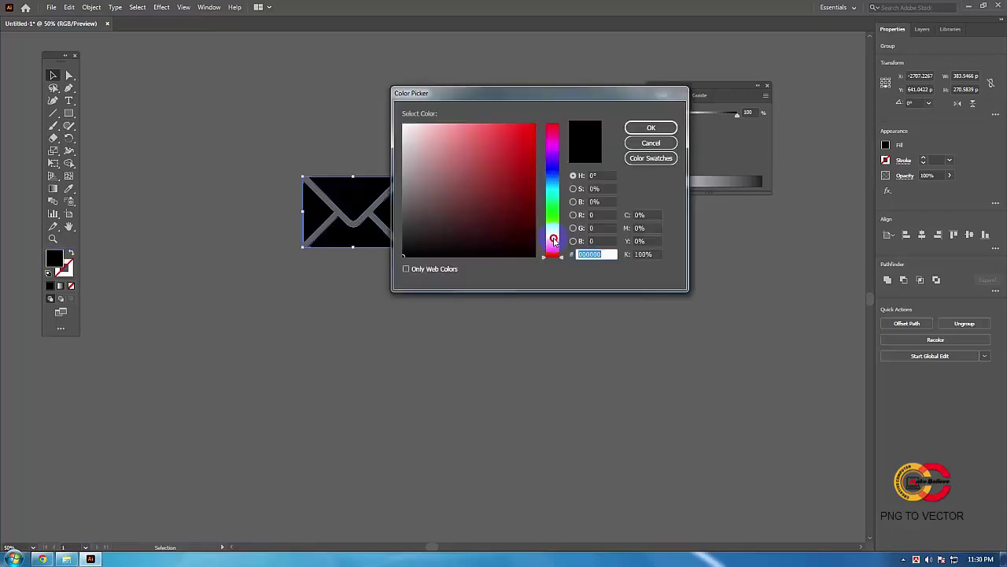
drag(554, 240, 554, 237)
click(528, 128)
click(652, 129)
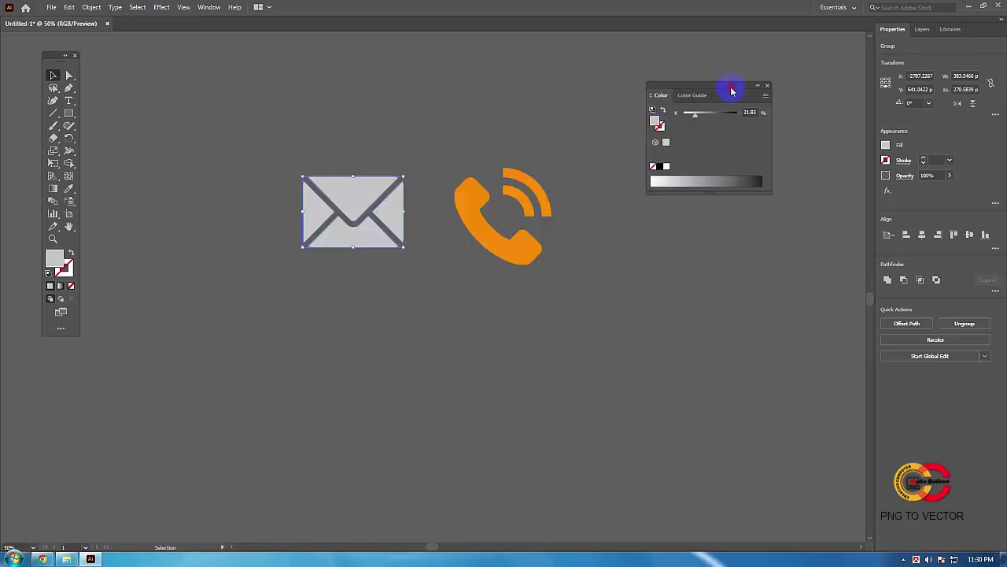
drag(731, 90, 728, 88)
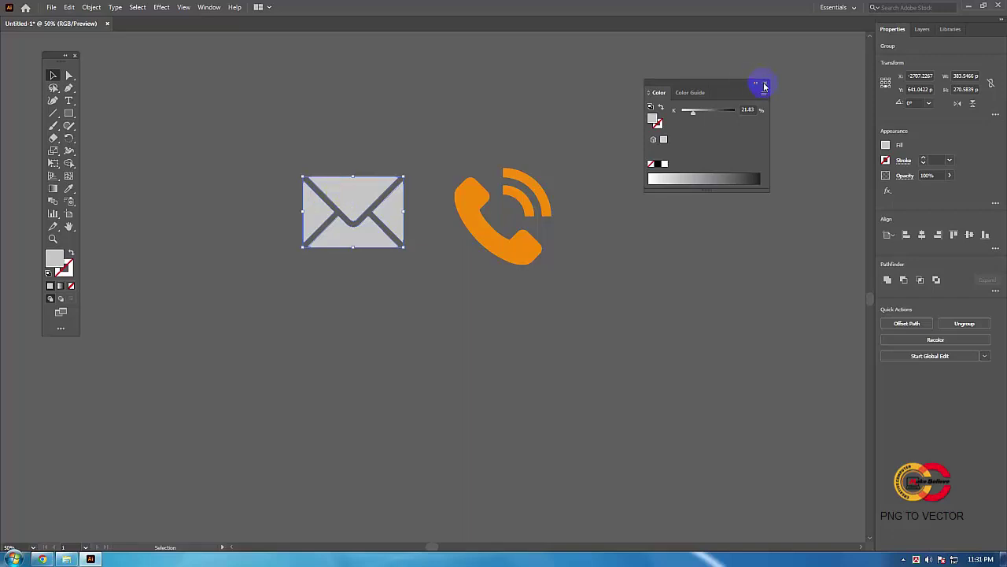
click(764, 85)
Reopen the Color panel in RGB mode and shift both icons left.
click(209, 7)
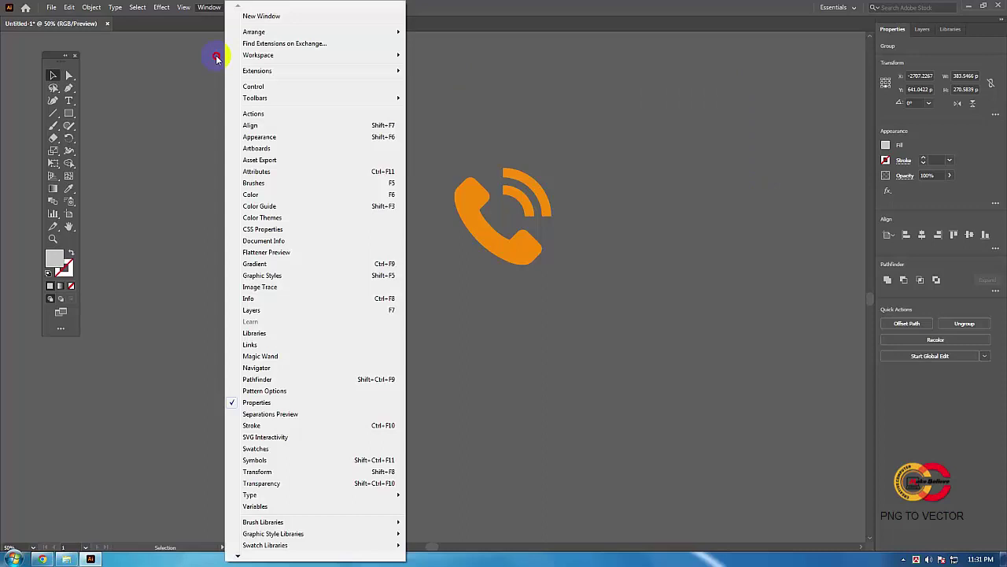
click(217, 58)
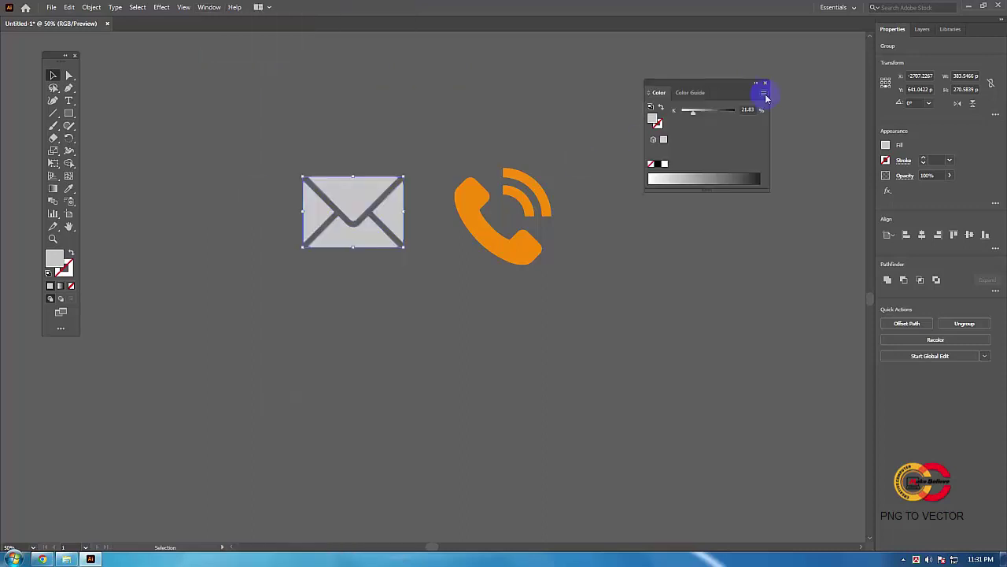
click(763, 94)
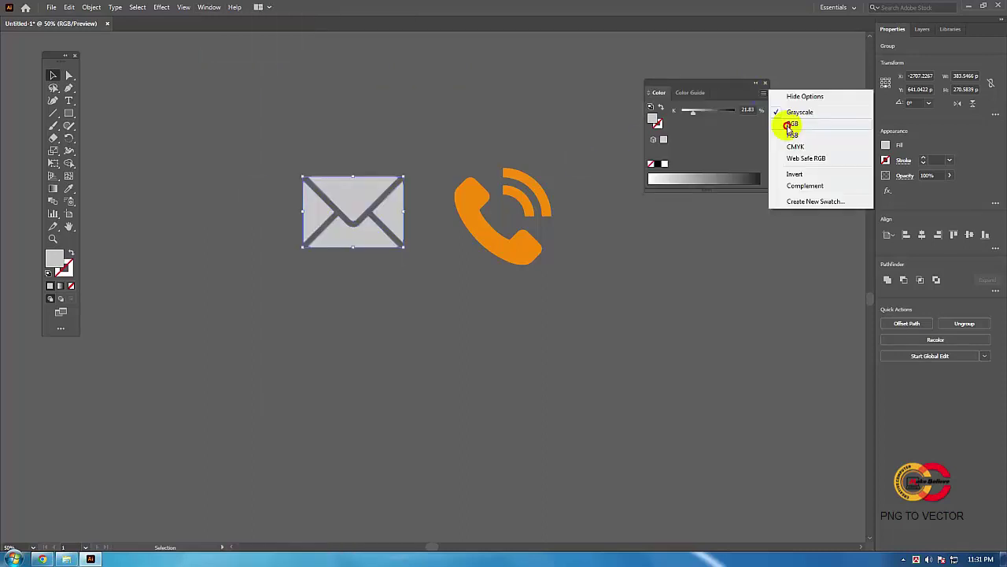
click(789, 126)
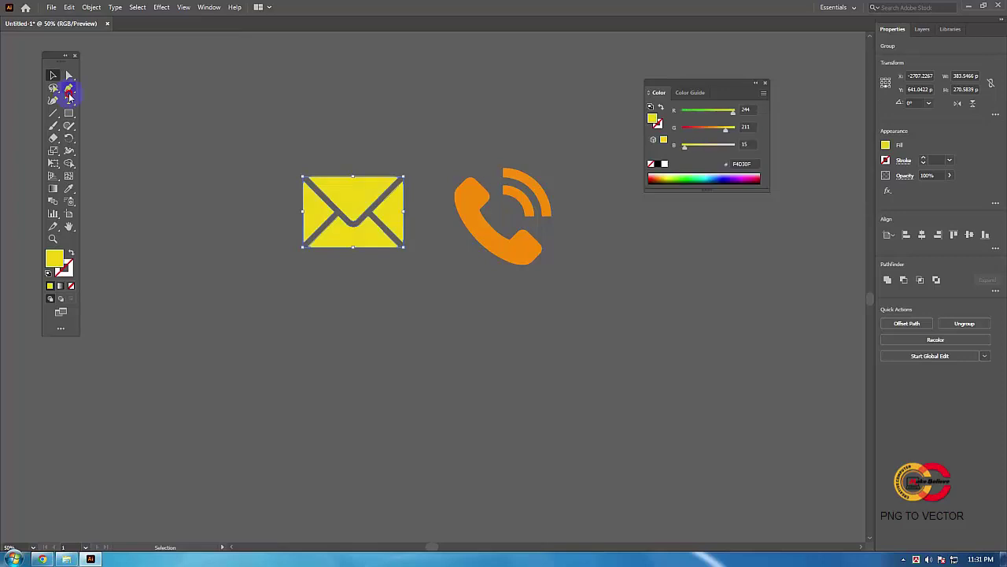
click(53, 75)
click(365, 188)
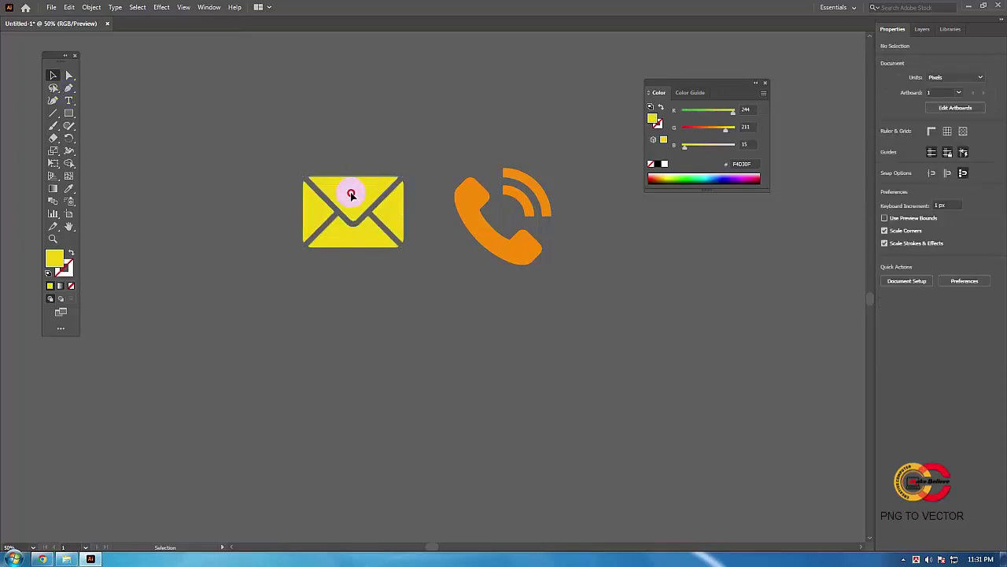
drag(365, 187, 326, 197)
drag(484, 211, 418, 208)
Close the floating Color panel and deselect the orange phone icon.
click(614, 196)
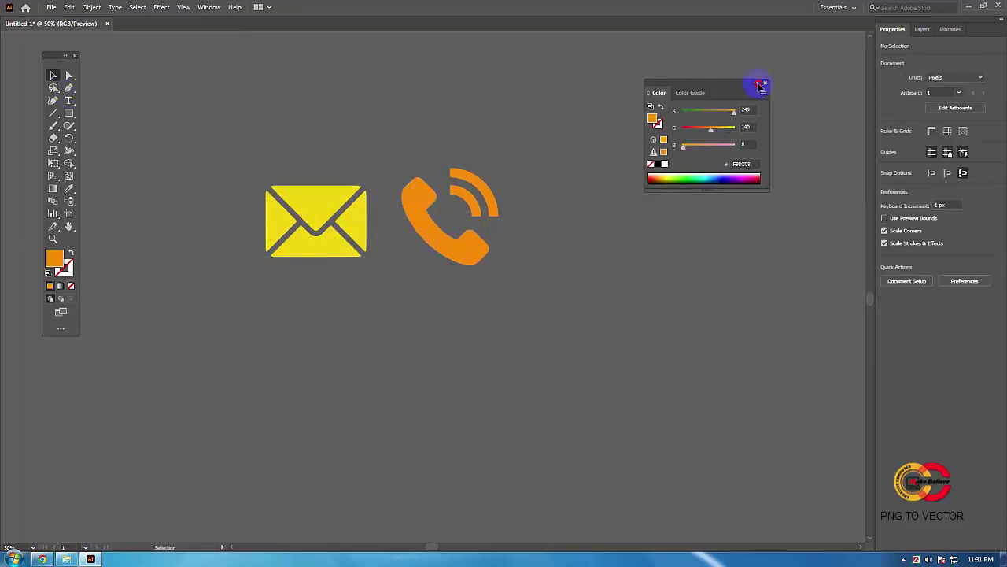
click(760, 85)
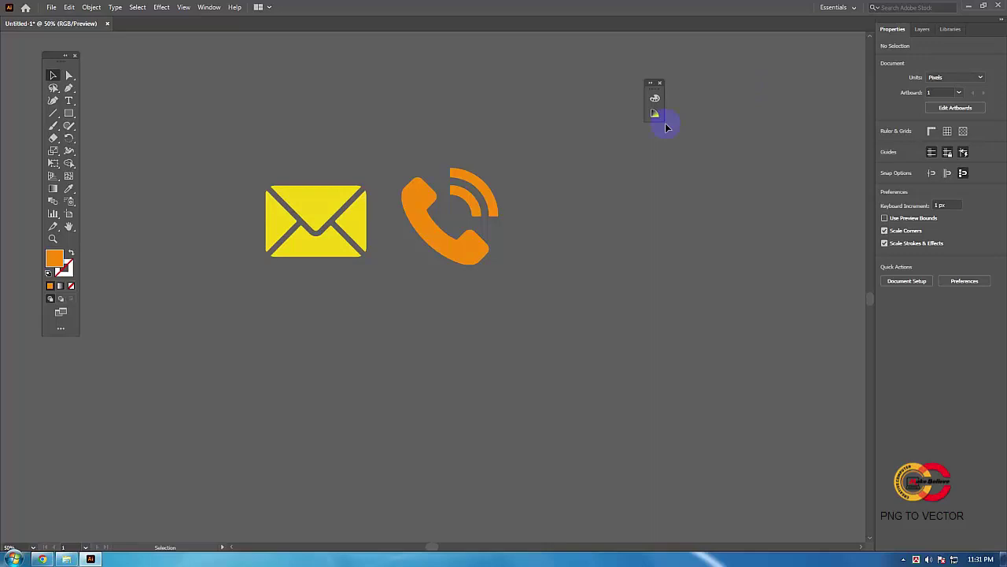
click(449, 197)
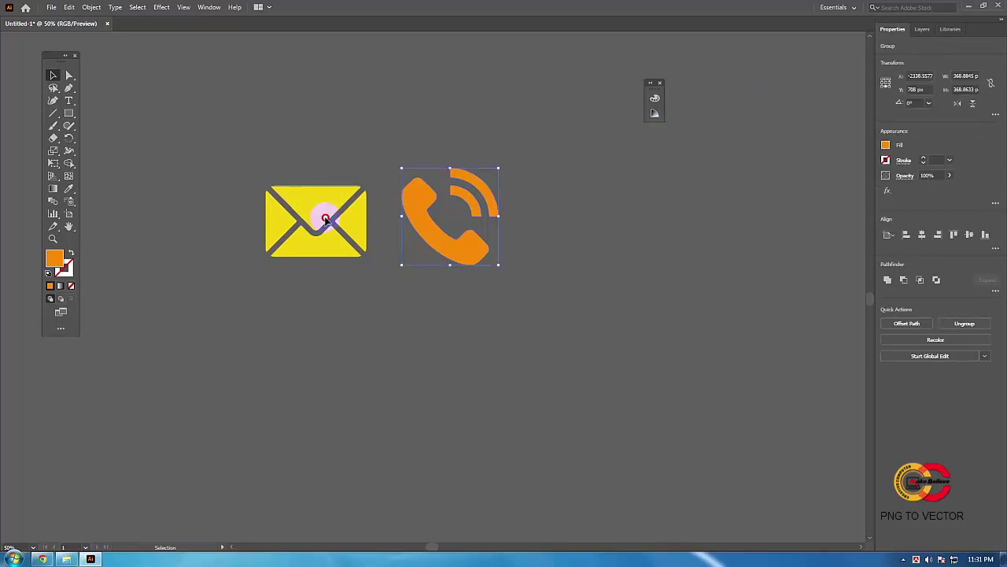
click(514, 182)
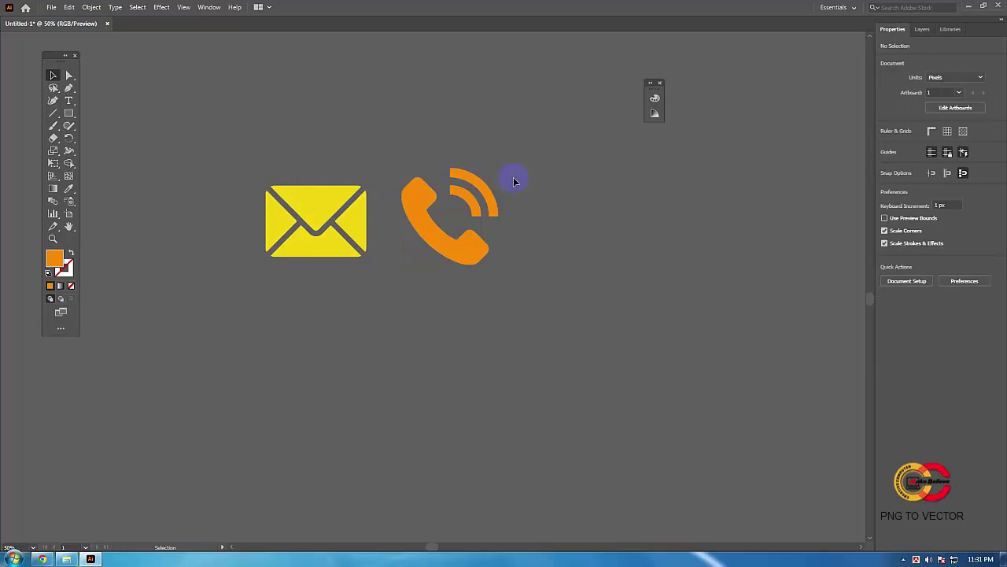
click(441, 195)
click(516, 176)
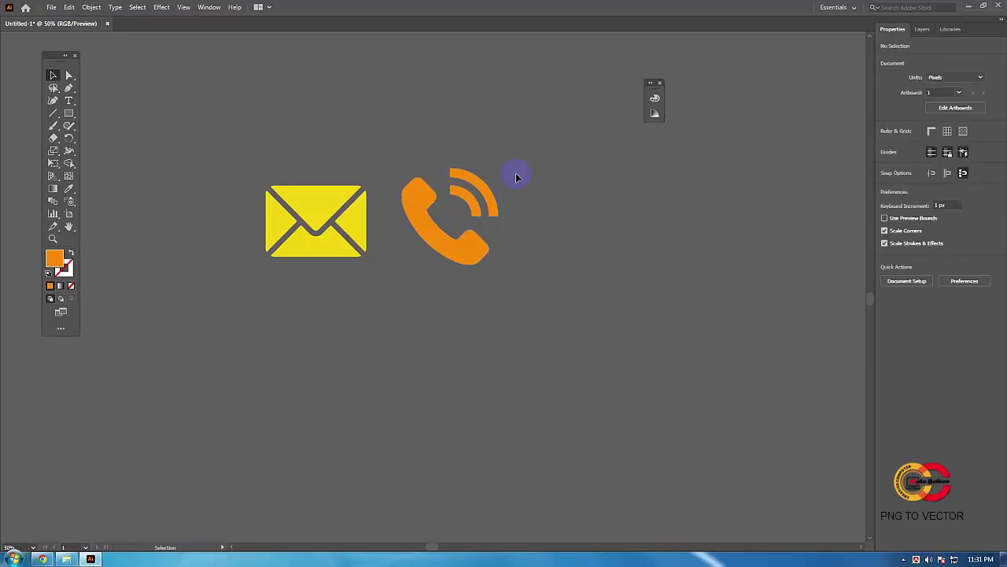